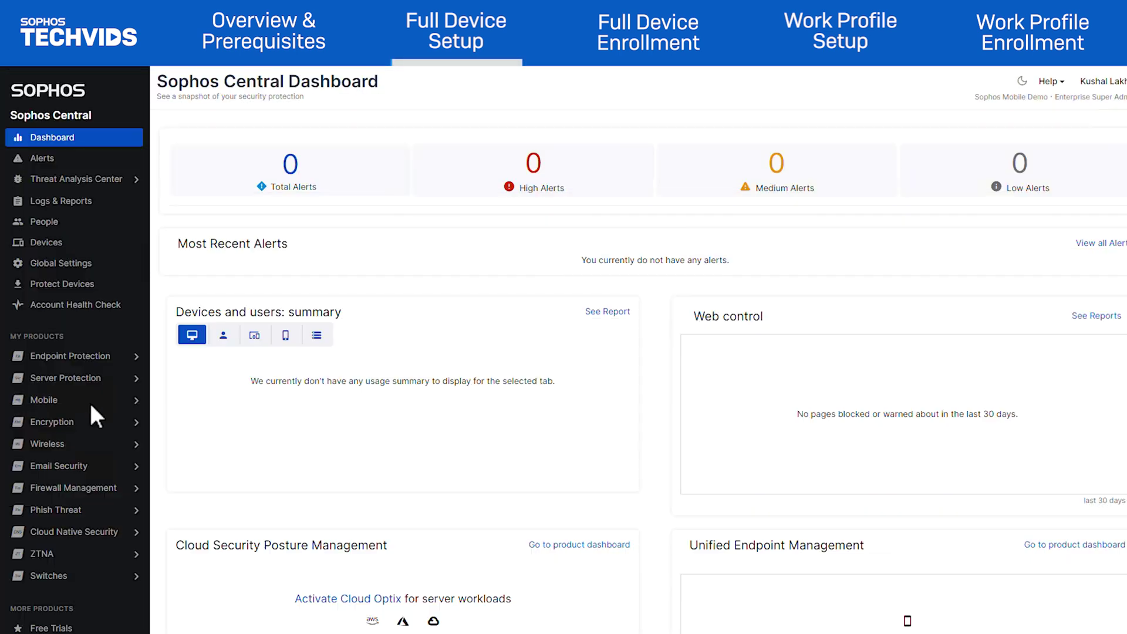
- Start a new Android Enterprise device policy from Sophos Mobile's Android policies list
click(106, 405)
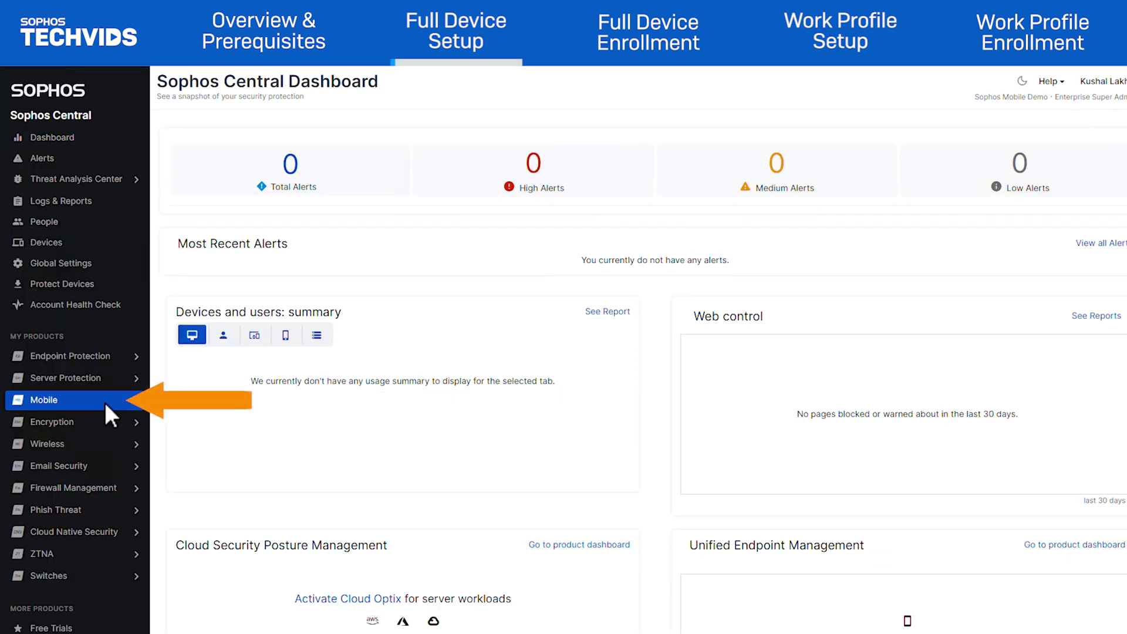
click(134, 365)
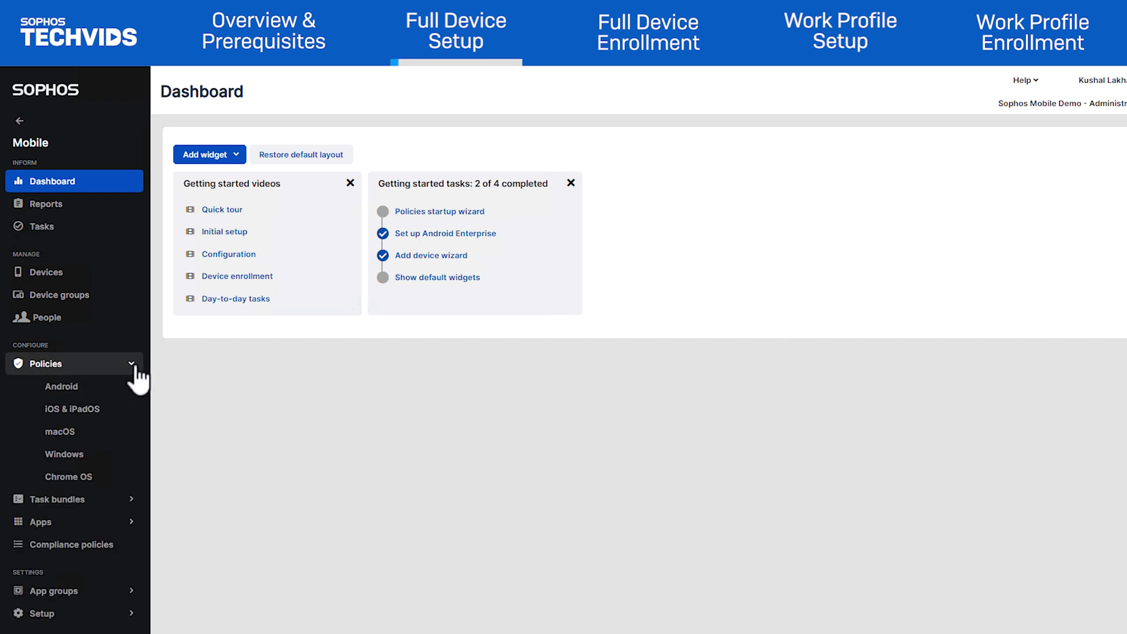
click(130, 387)
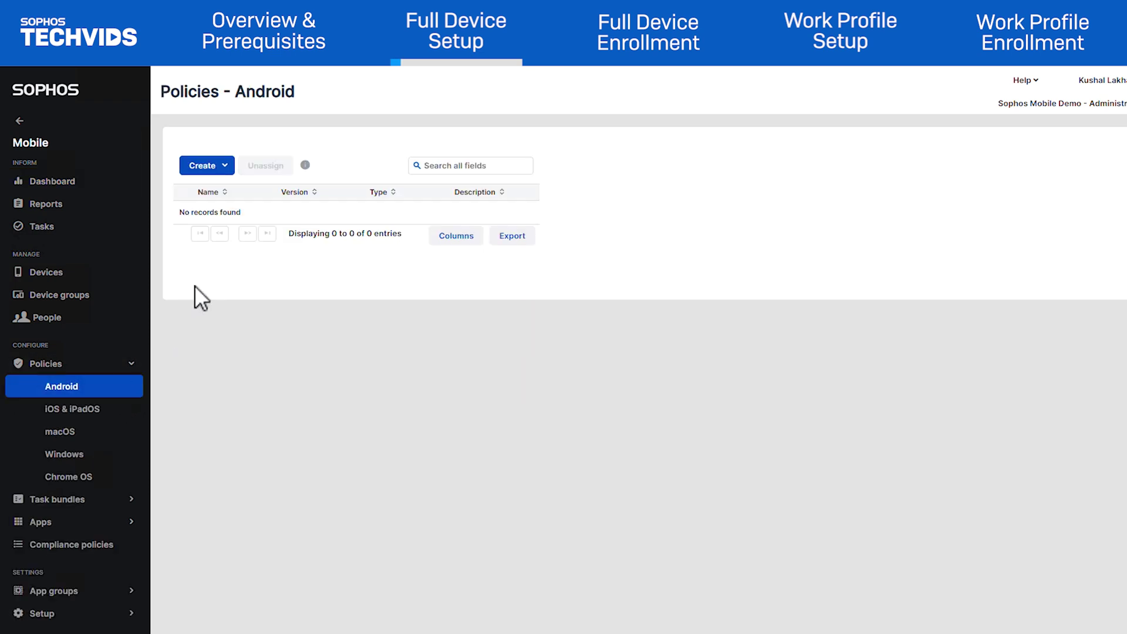
click(229, 169)
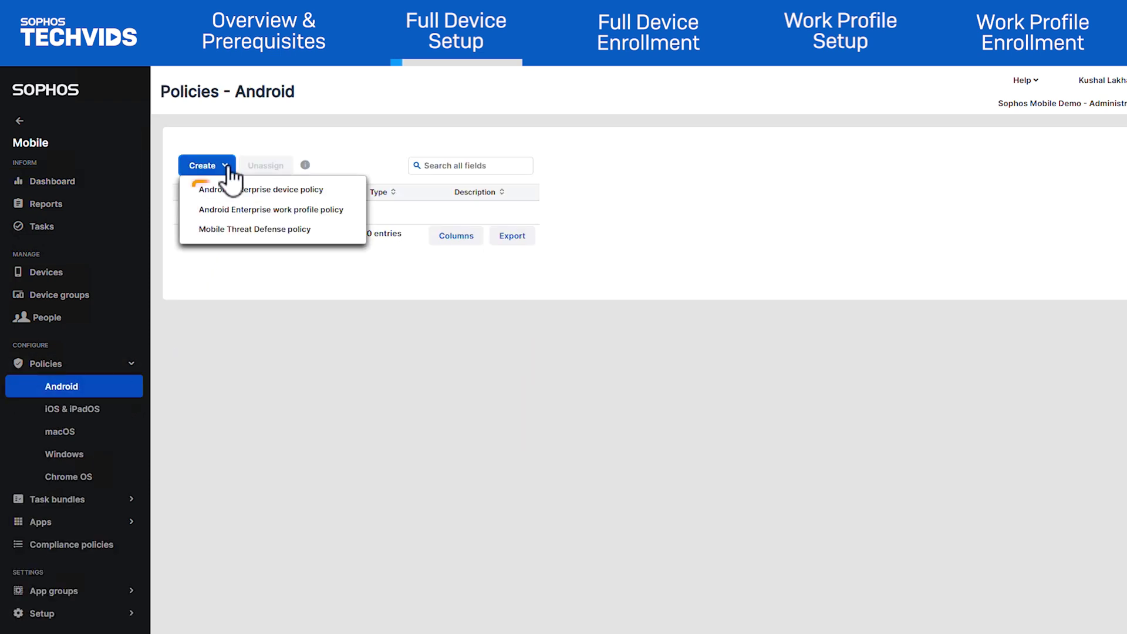
click(323, 197)
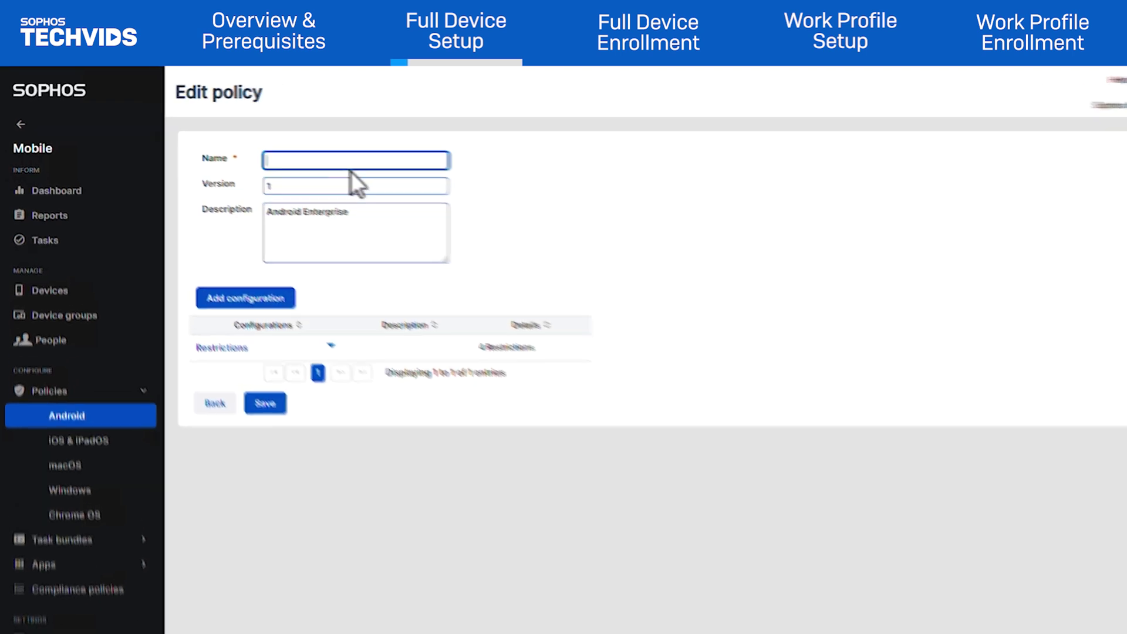
- Name the policy 'Full Device', save it, and go to the Android task bundles list
click(344, 168)
text(Full Device)
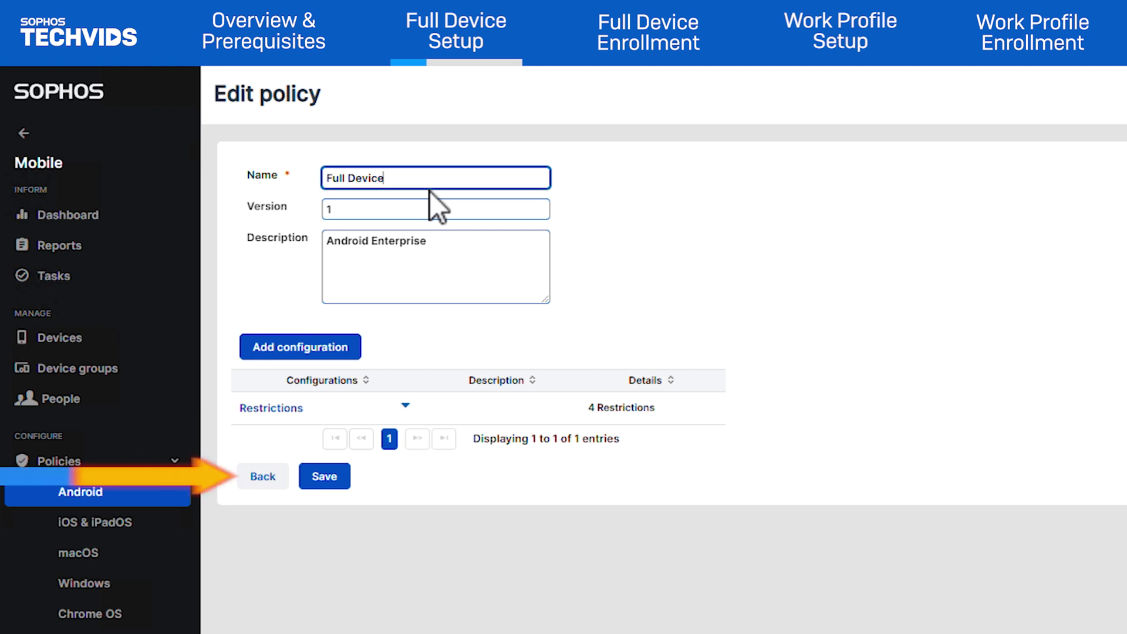
click(338, 477)
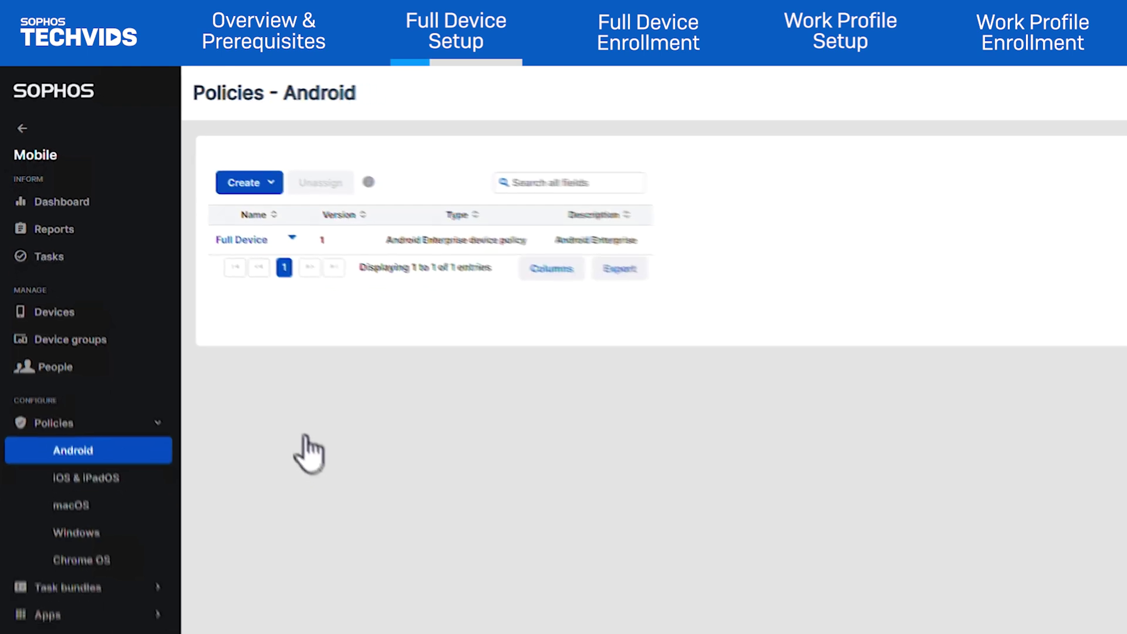
click(129, 500)
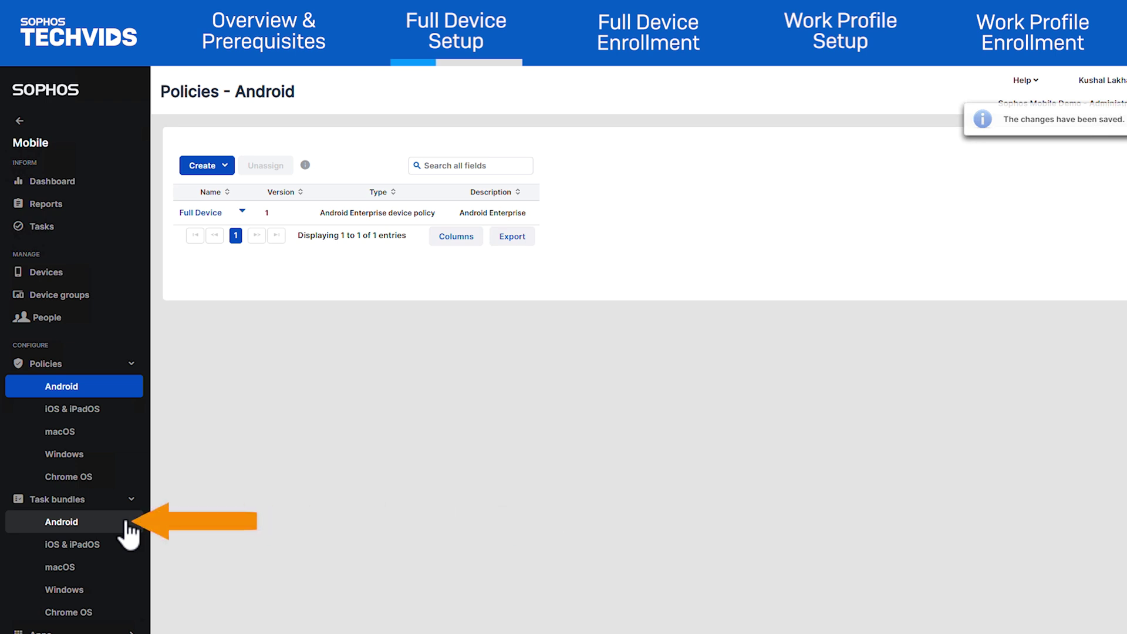
click(128, 526)
- In a new task bundle, add a Full device Enroll task assigning the Full Device policy
click(205, 158)
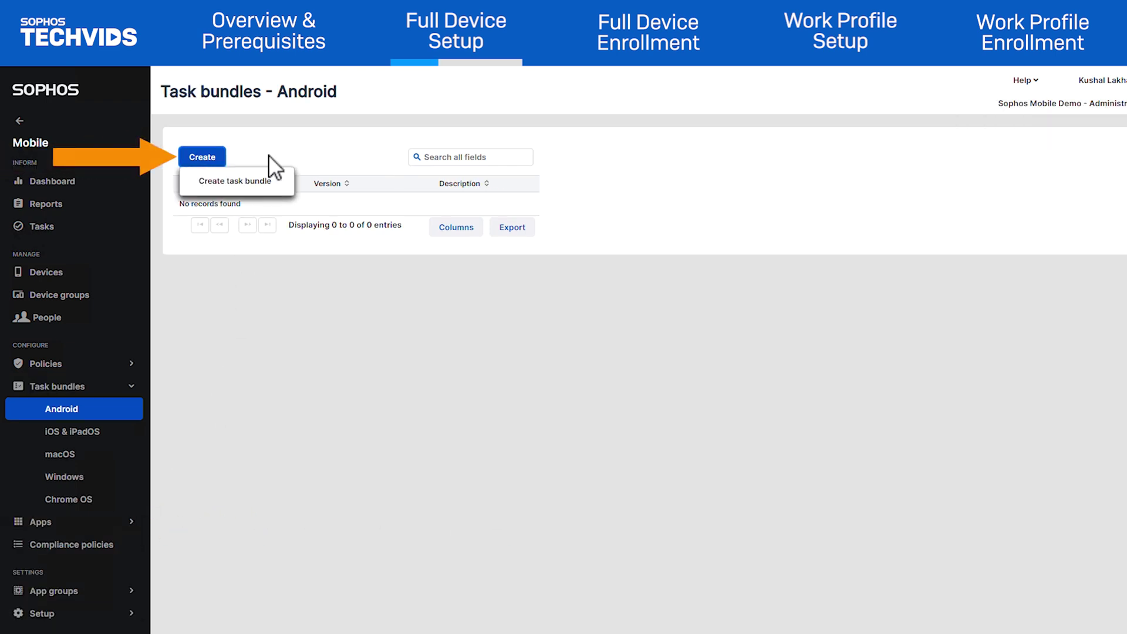
click(274, 186)
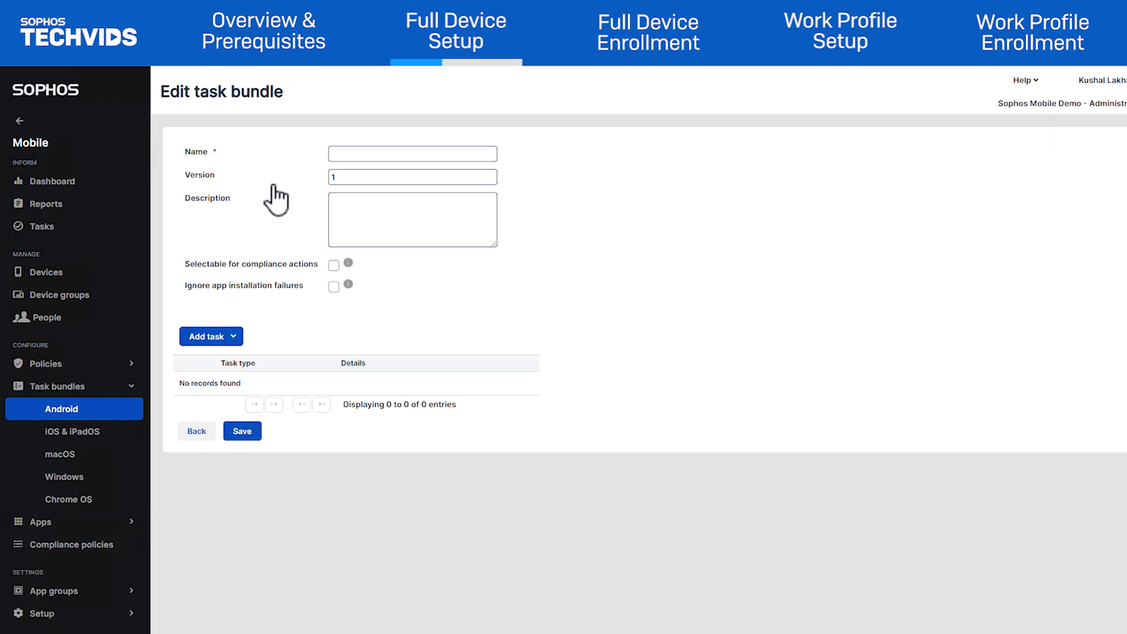
click(234, 338)
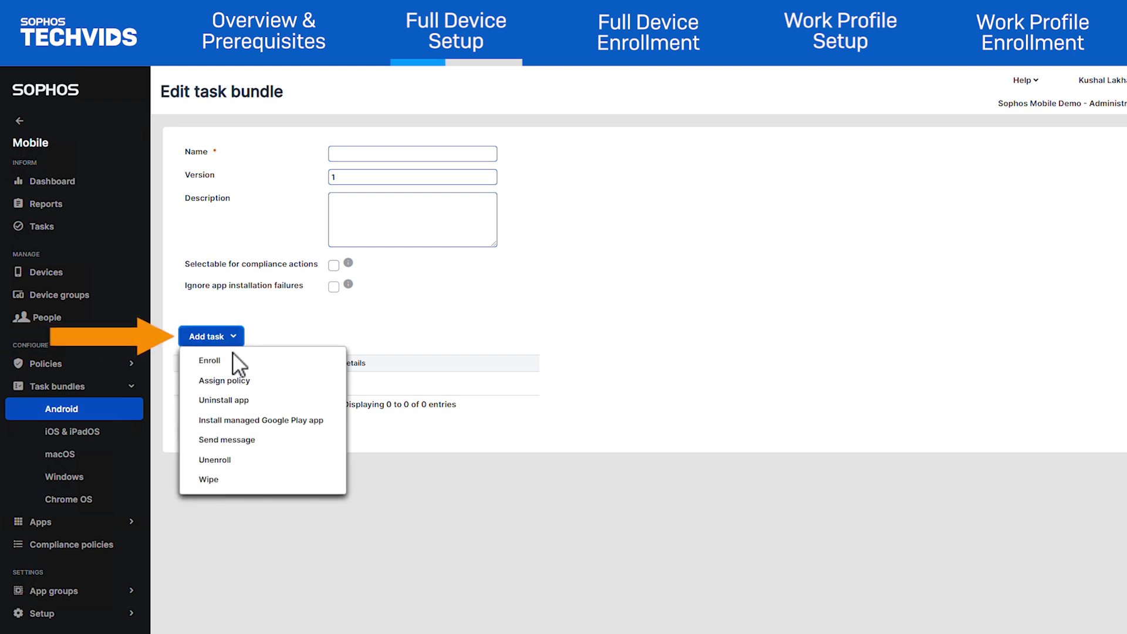
click(220, 363)
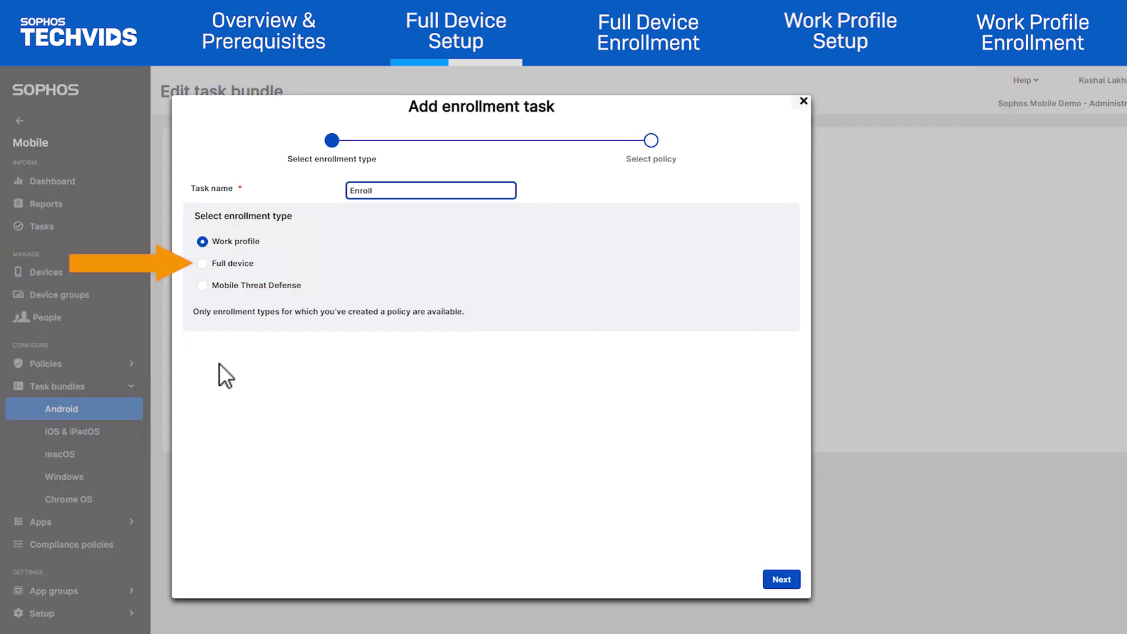
click(241, 265)
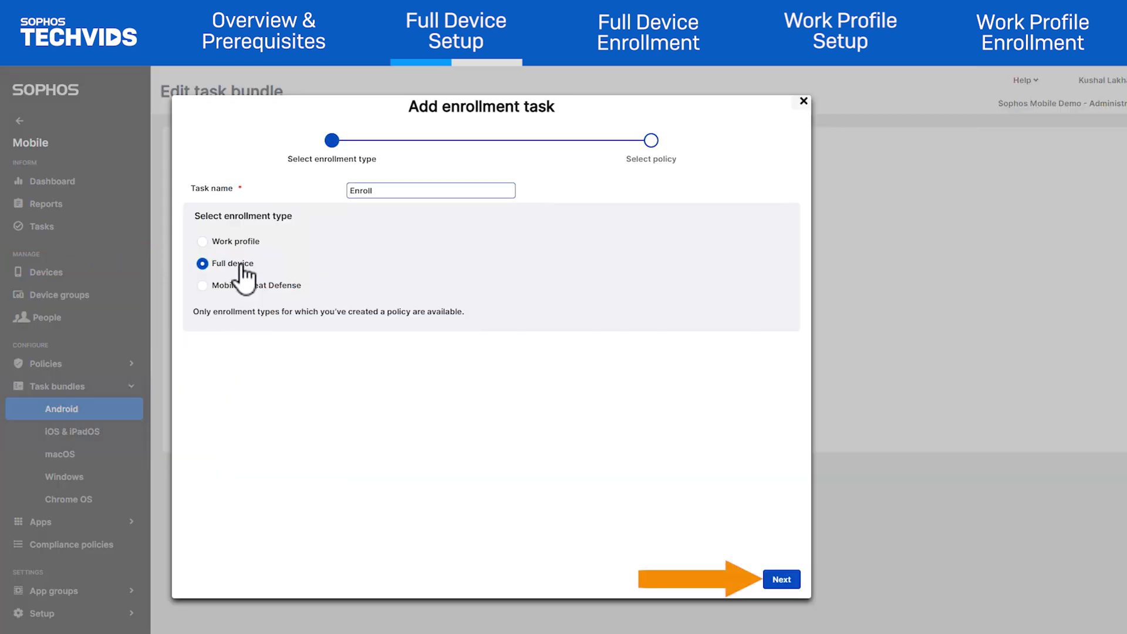
click(781, 580)
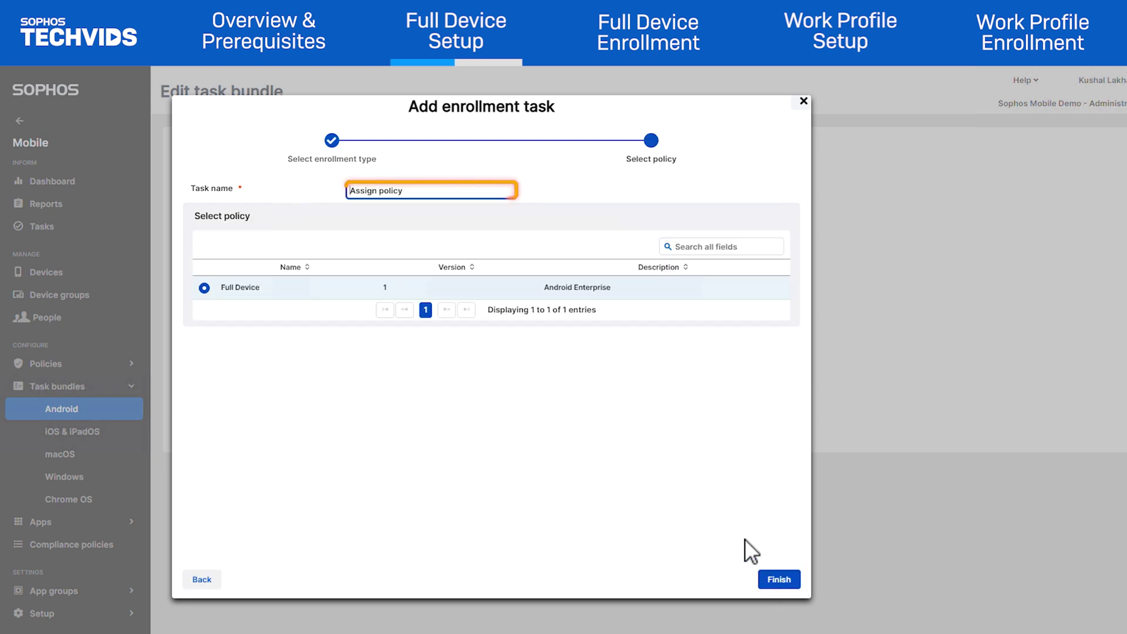
click(785, 580)
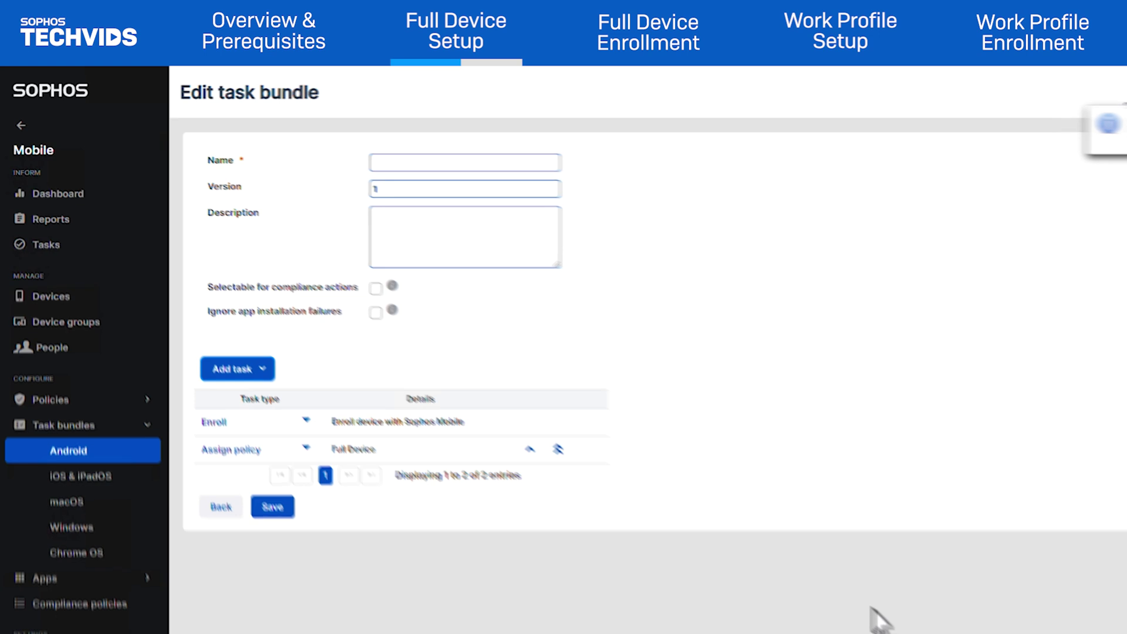
- Name the bundle 'Enroll Full Device', save it, and go to Devices
text(Enro)
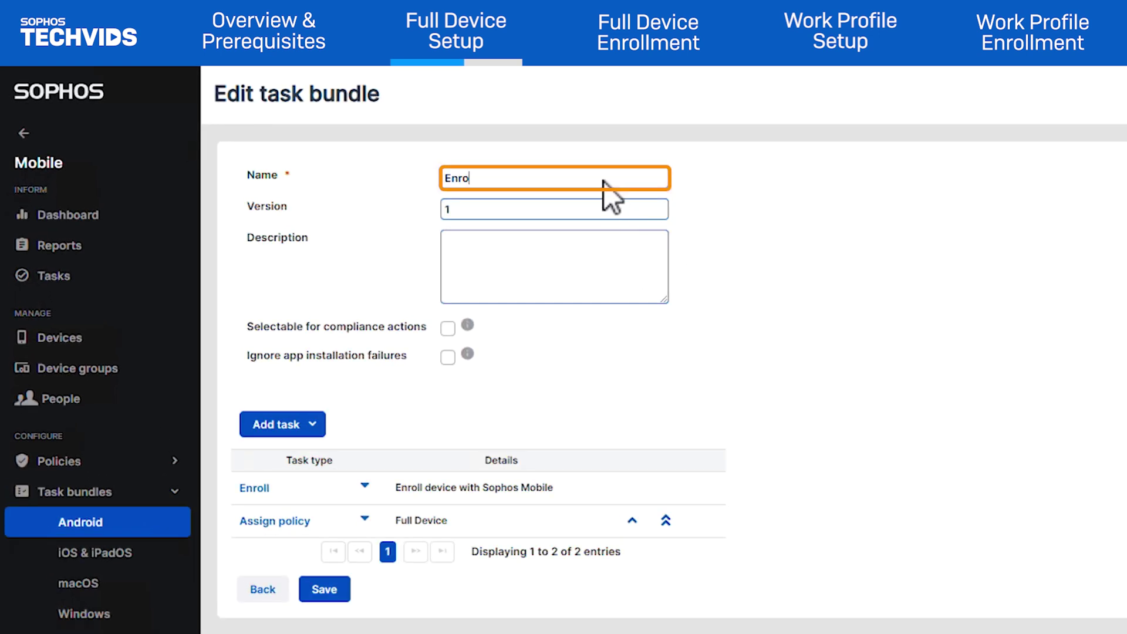
text(ll Full Device)
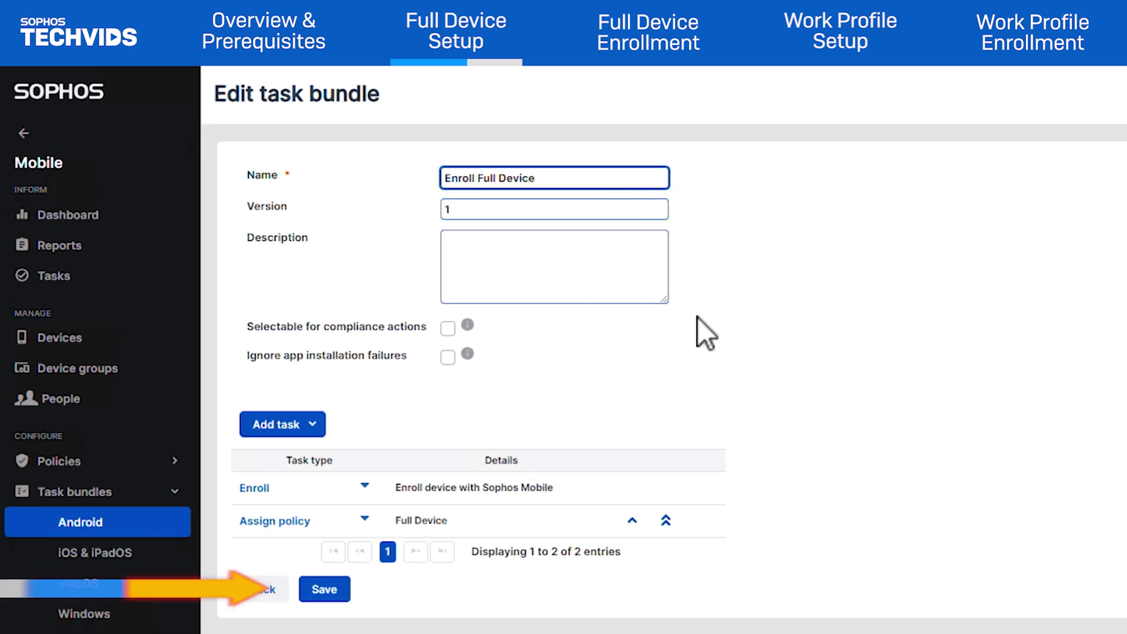
click(322, 593)
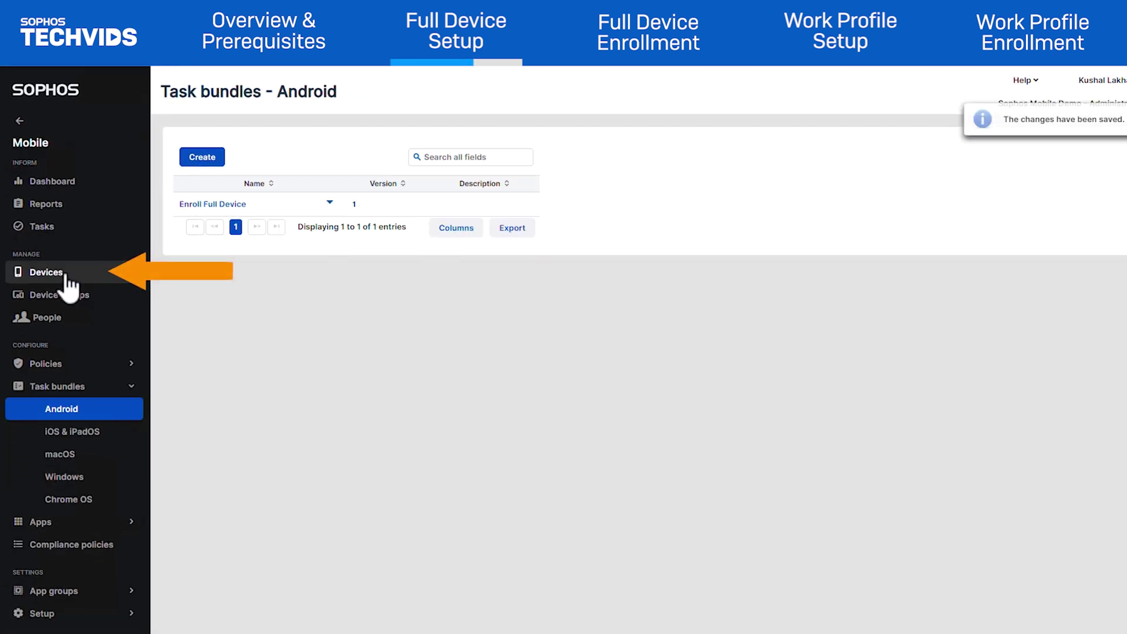
click(47, 273)
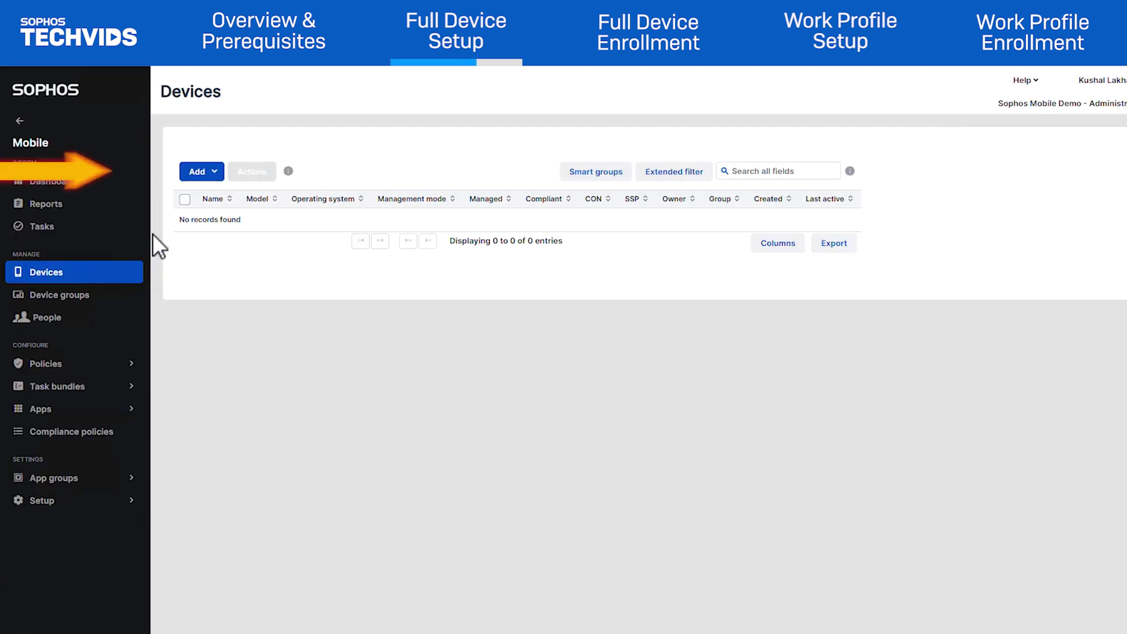
- Start the Add device wizard, then search for and select the demo user
click(212, 172)
click(265, 202)
click(389, 280)
text(Sophos user)
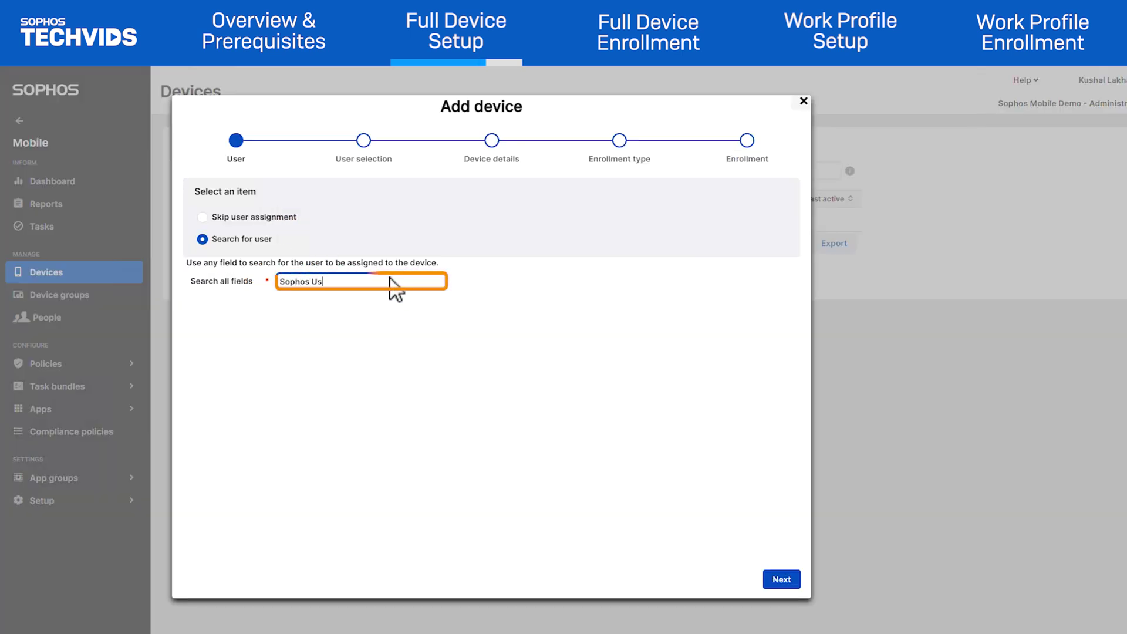
key(Return)
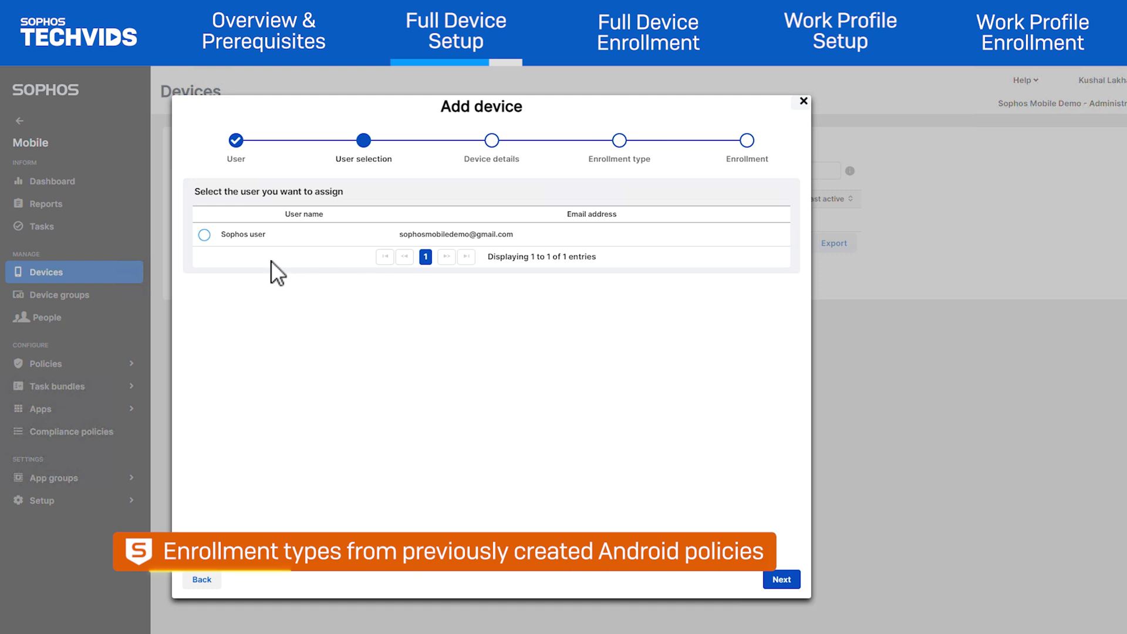
click(204, 235)
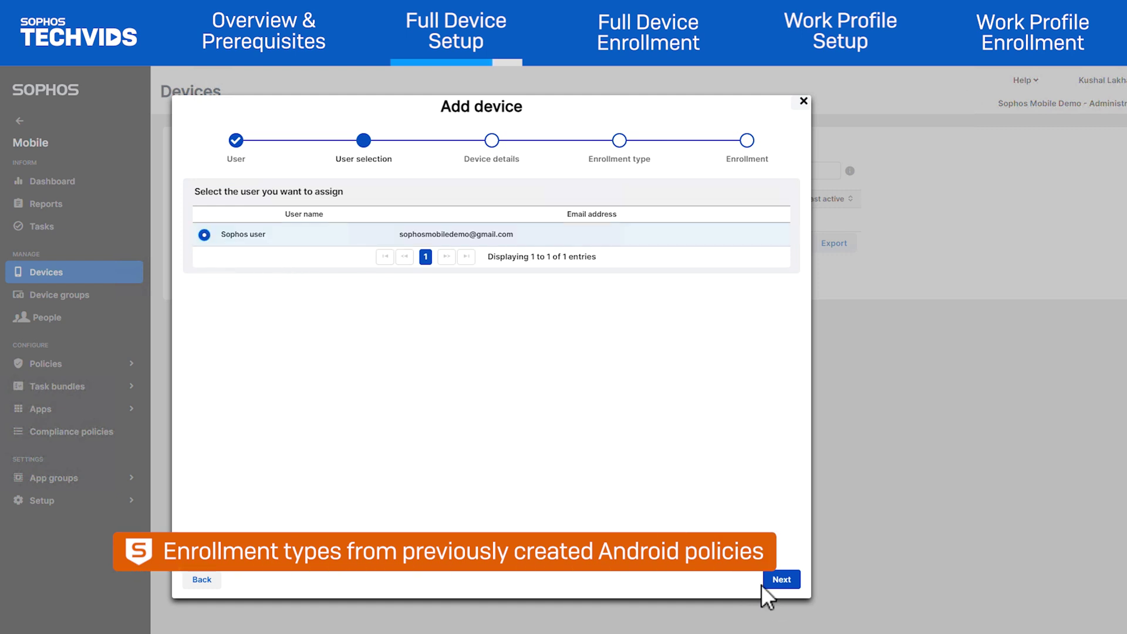
- Accept the Android device details and enroll with the Enroll Full Device task bundle
click(781, 581)
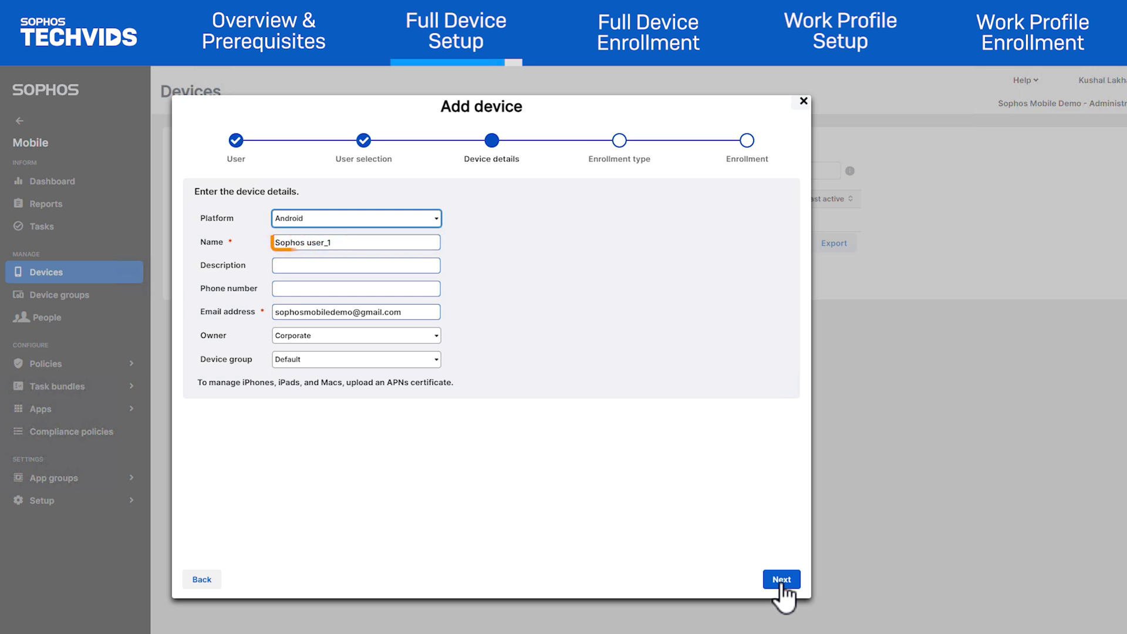
click(781, 580)
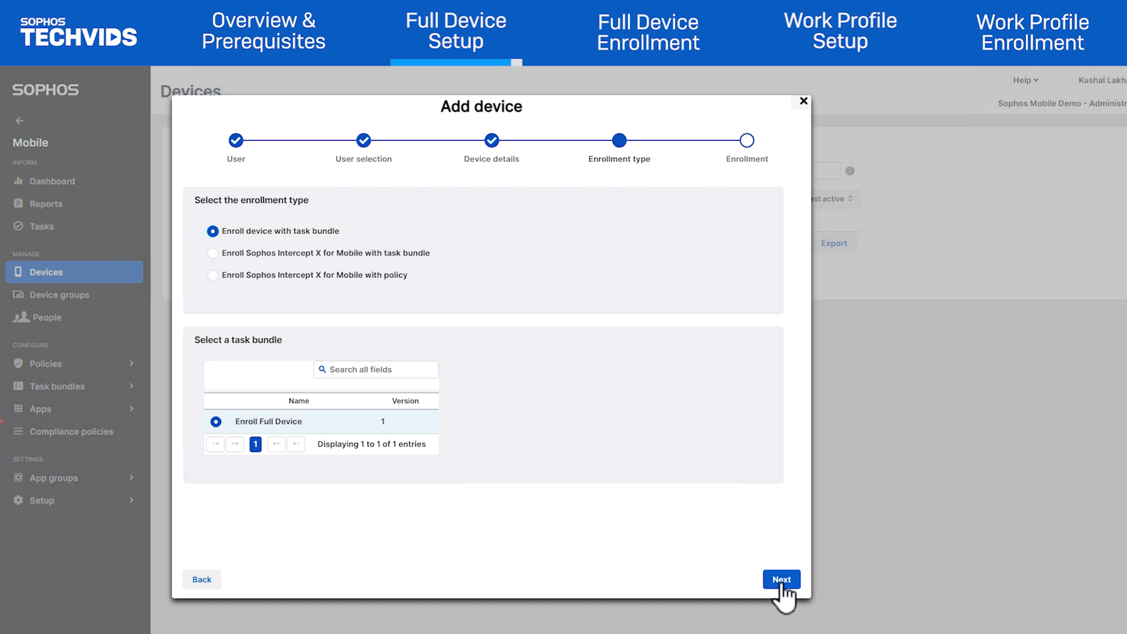
click(782, 580)
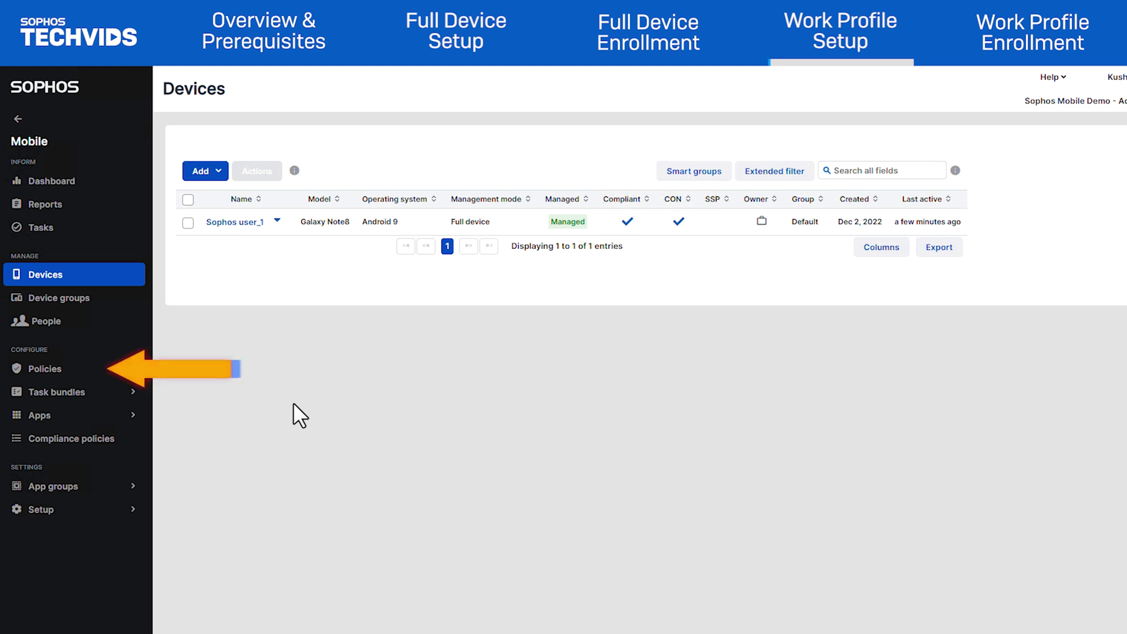
- Create an Android Enterprise work profile policy named 'Work Profile' and save it
click(104, 369)
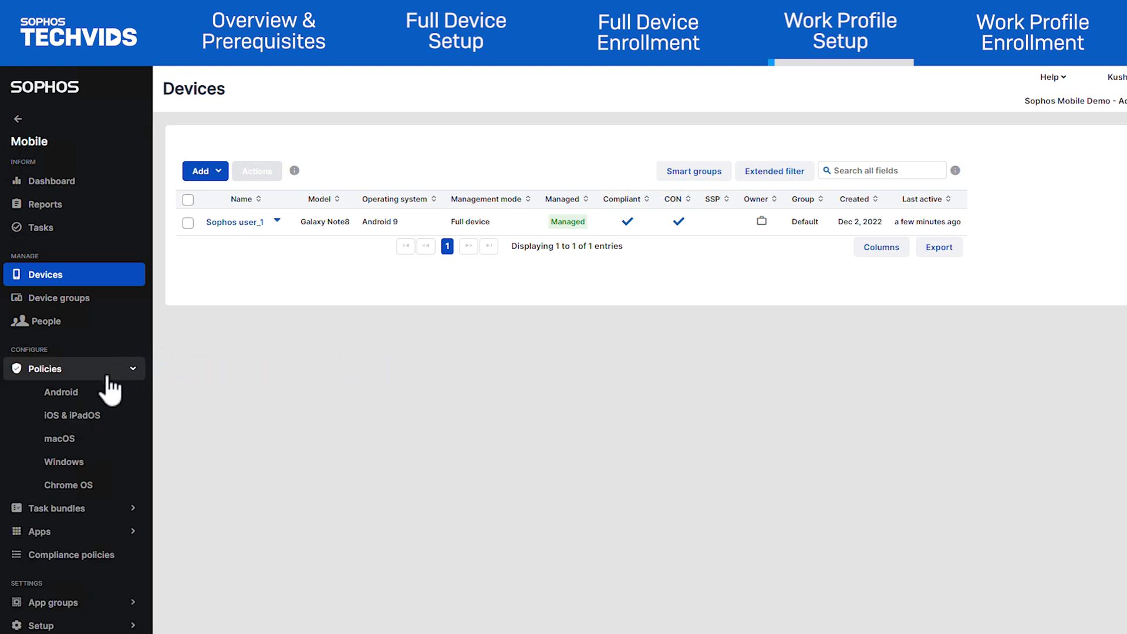
click(125, 401)
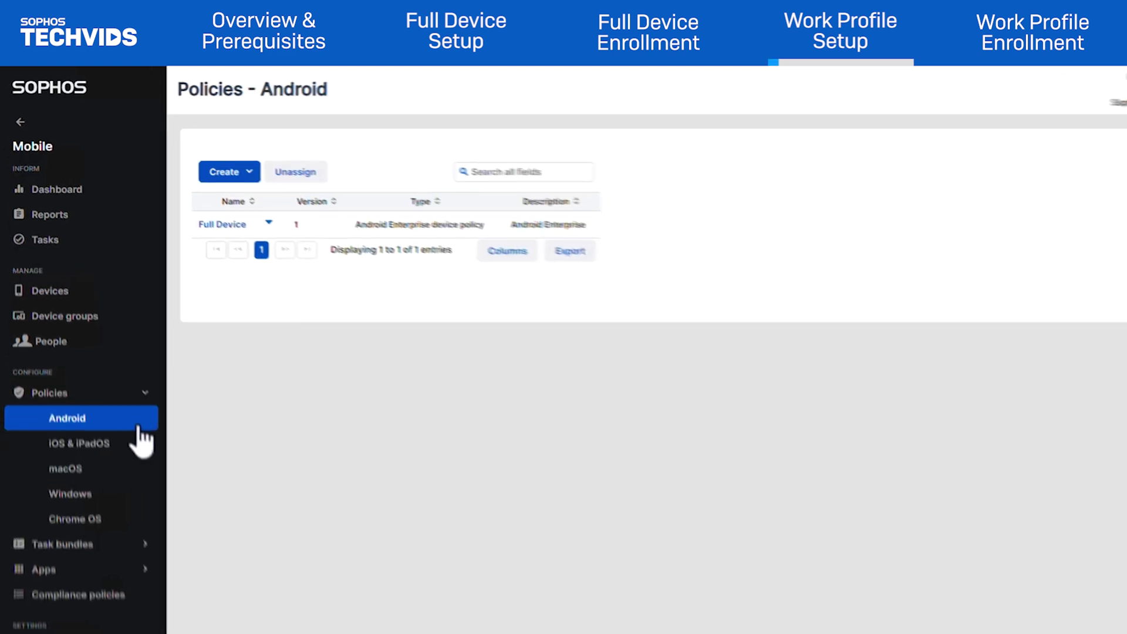
click(302, 197)
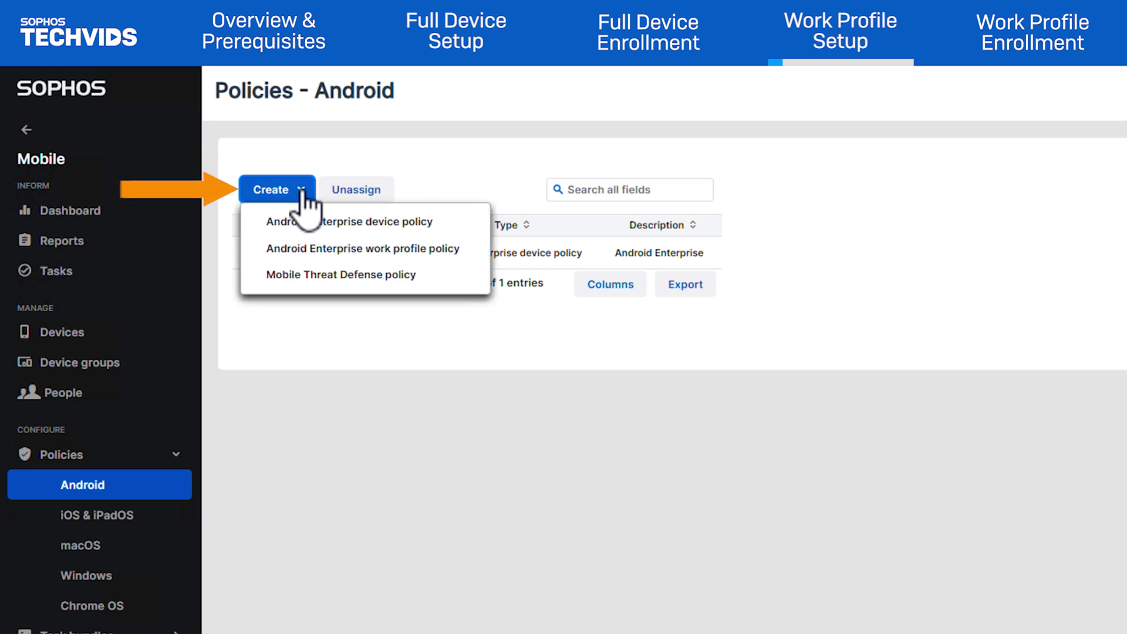
click(457, 257)
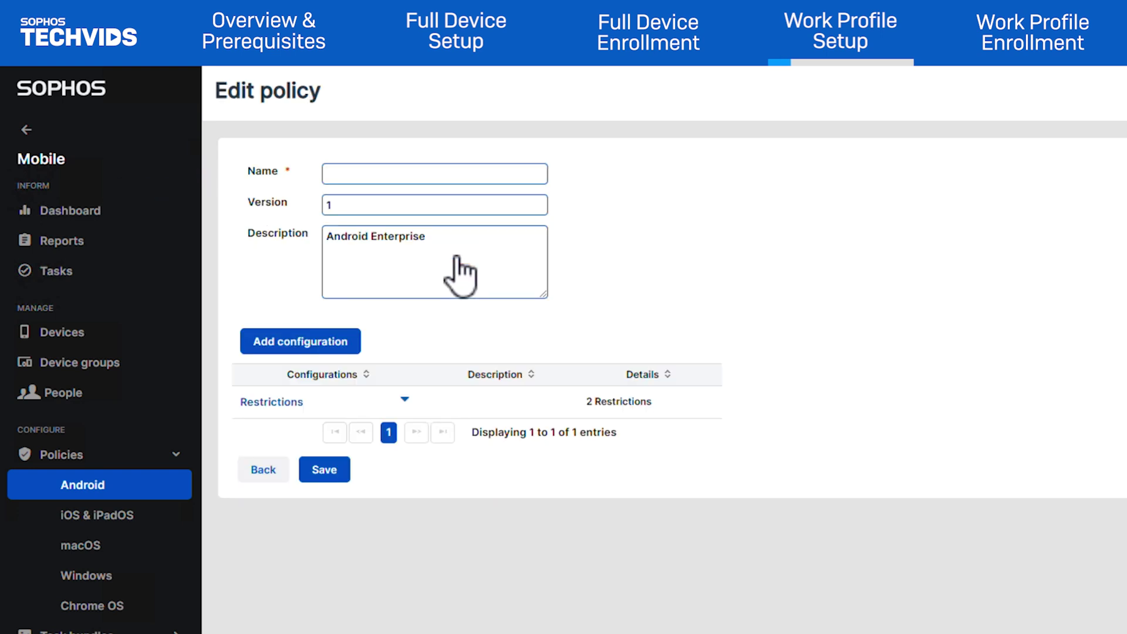
click(428, 175)
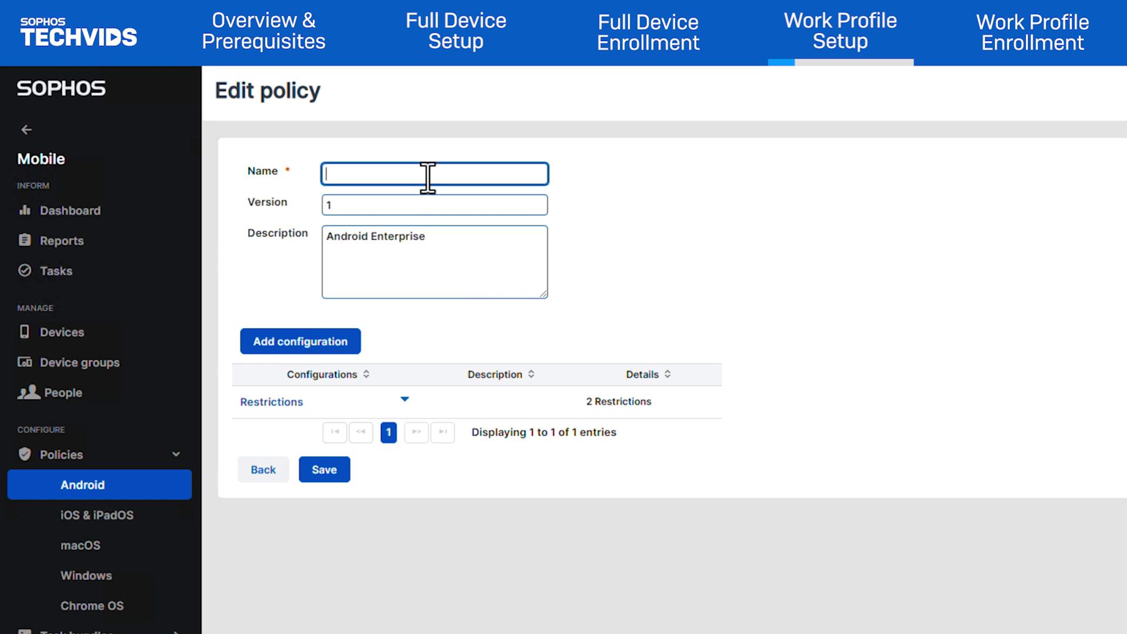
text(Work Profile)
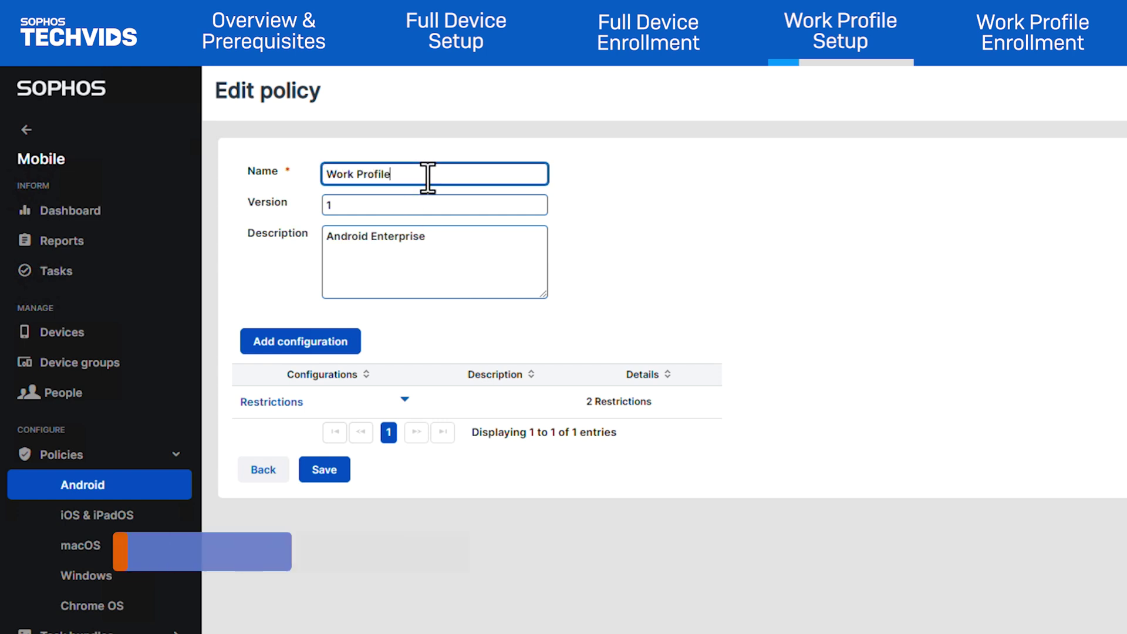
click(324, 470)
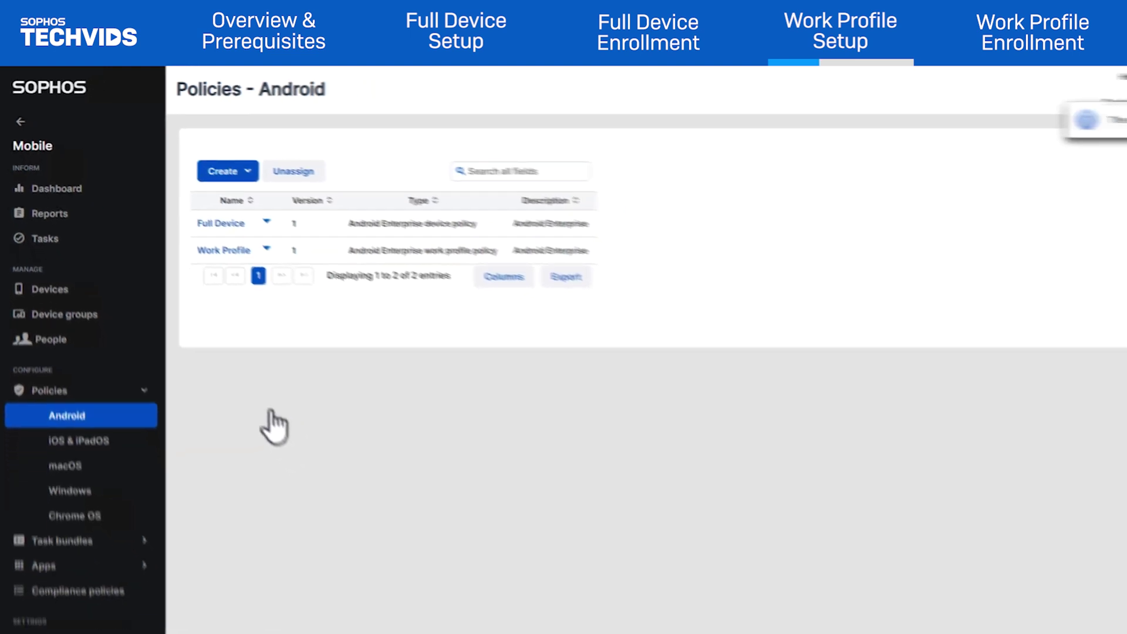
- Start a new Android task bundle with a Work profile Enroll task assigning the Work Profile policy
click(119, 540)
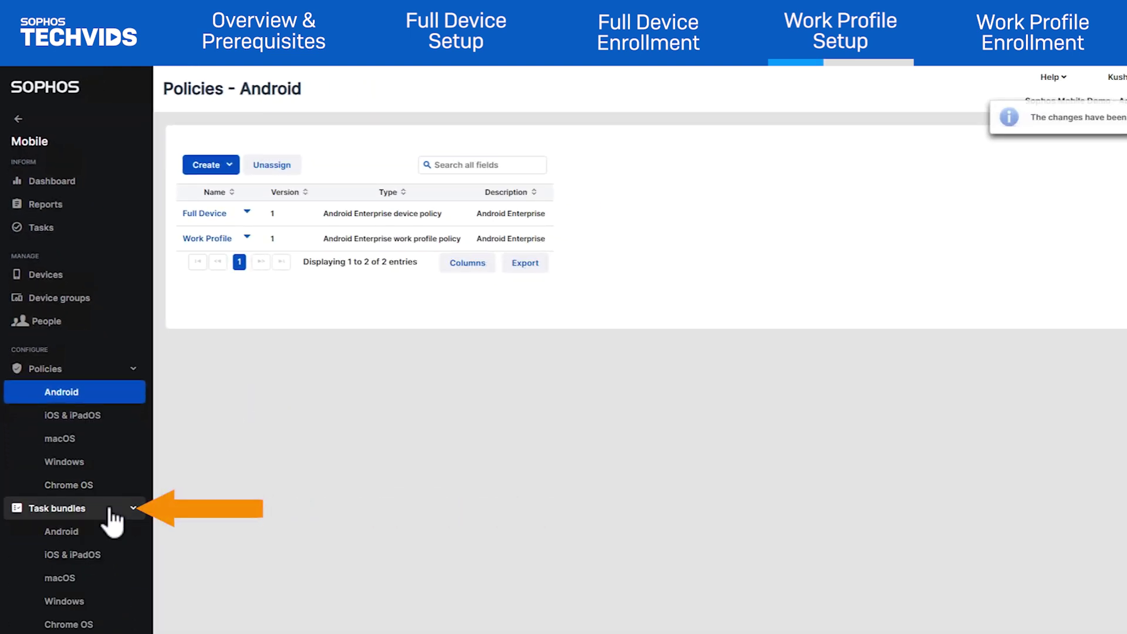
click(123, 541)
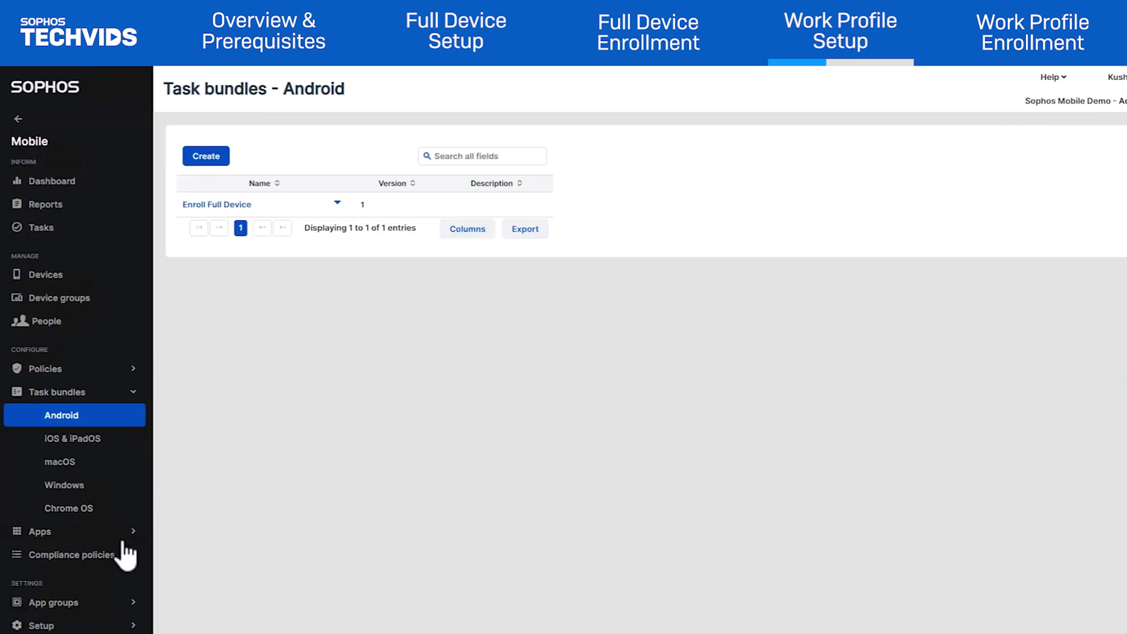
click(222, 160)
click(282, 185)
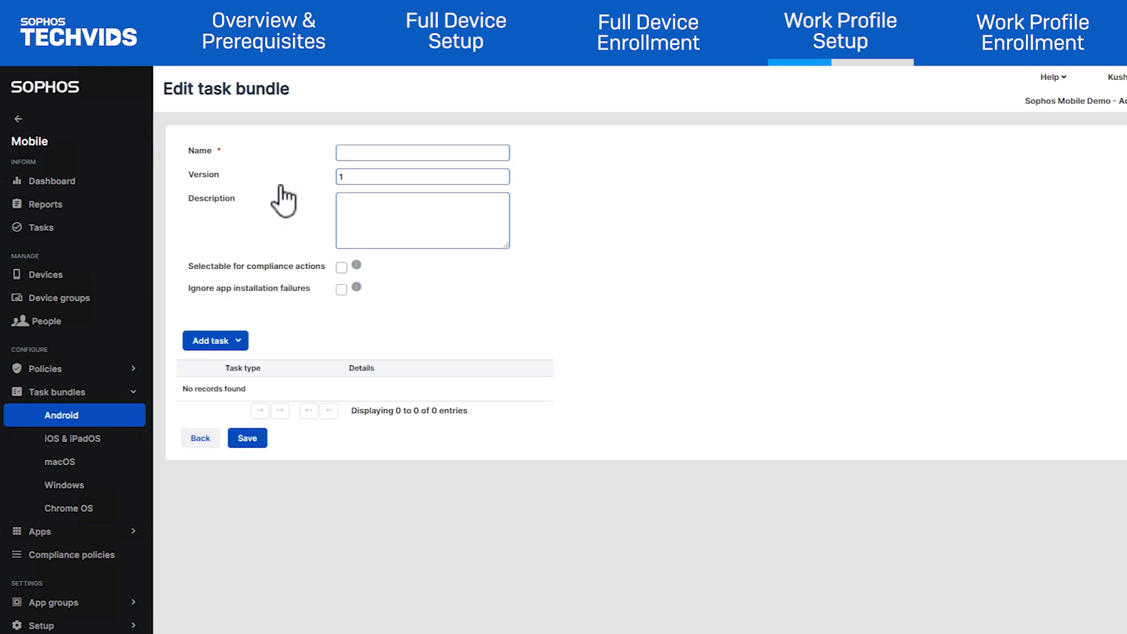
click(239, 341)
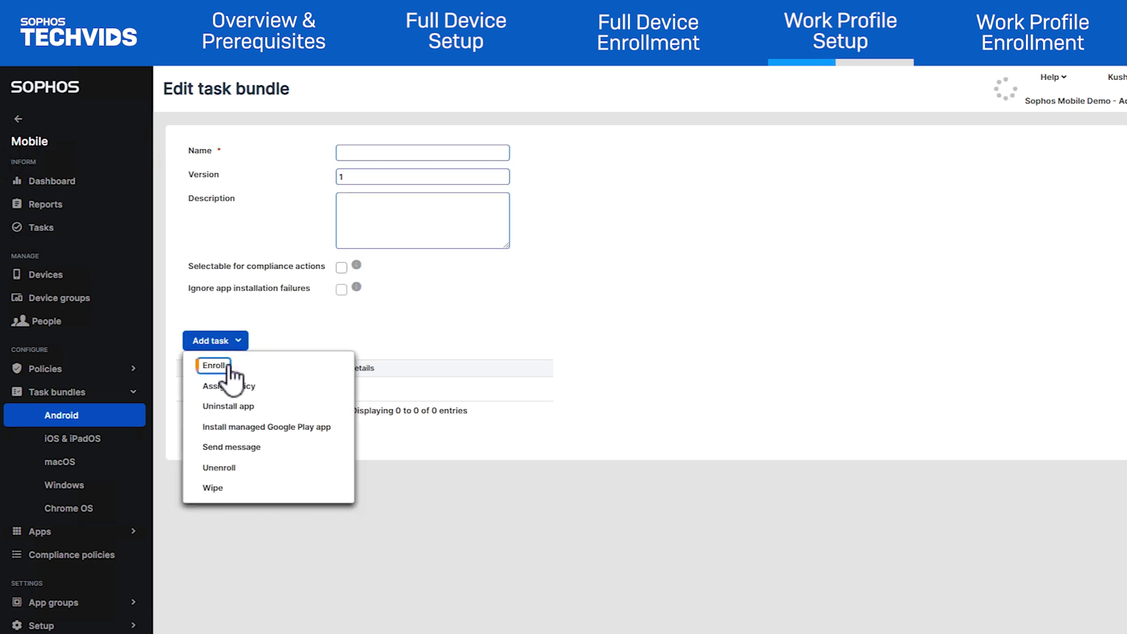
click(229, 366)
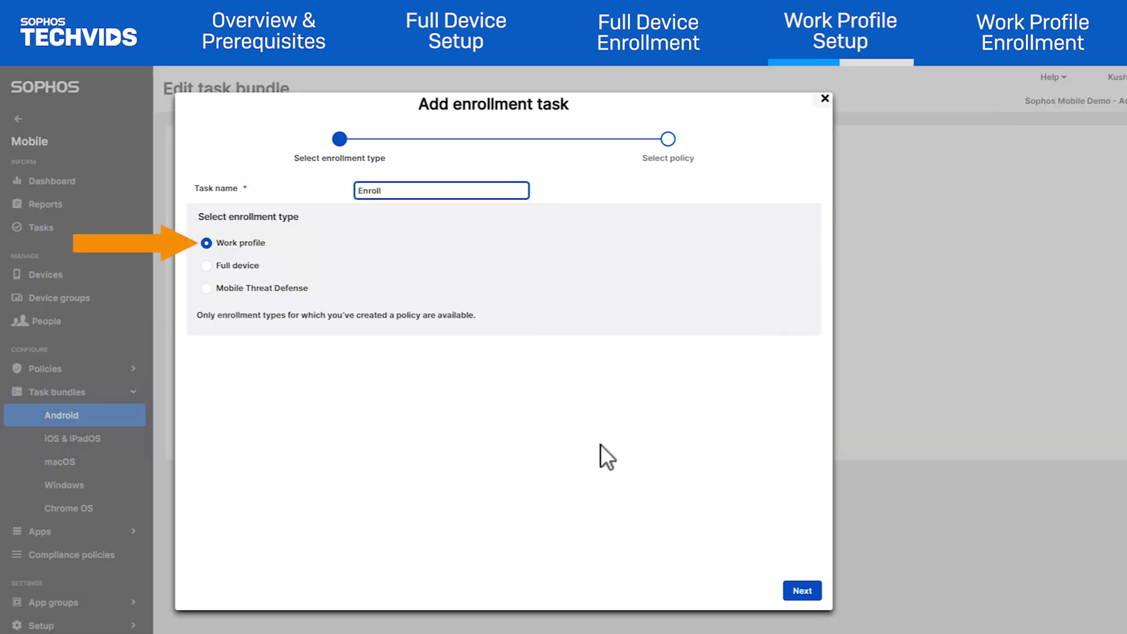
click(795, 591)
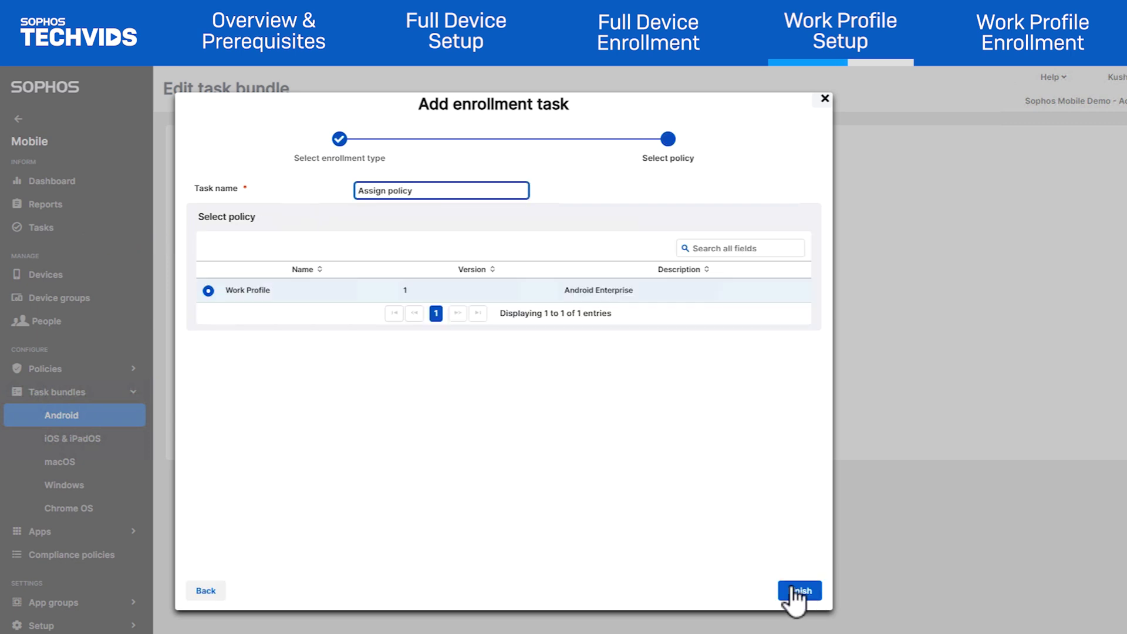
click(800, 591)
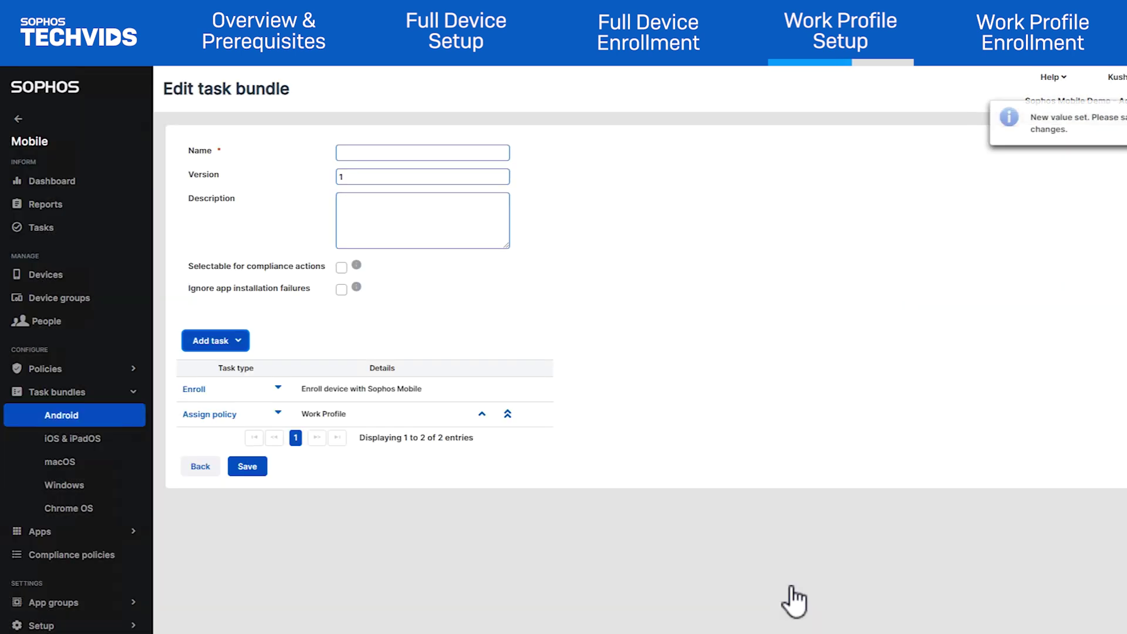
- Name the task bundle 'Enroll Work Profile' and save it
click(463, 150)
text(Enro)
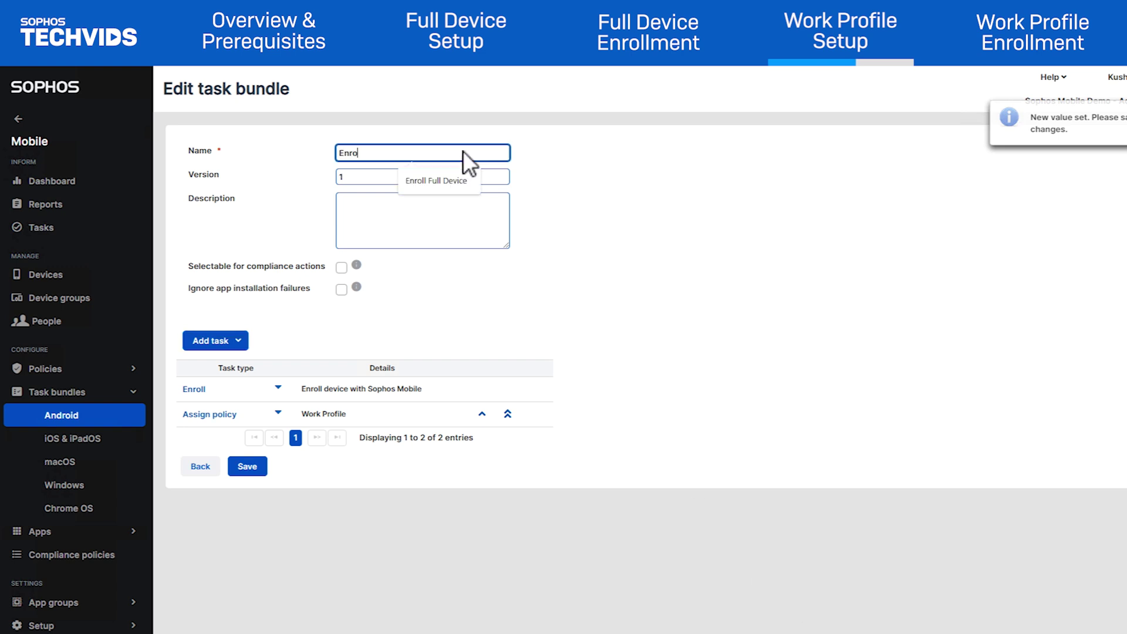
text(ll Work Profile)
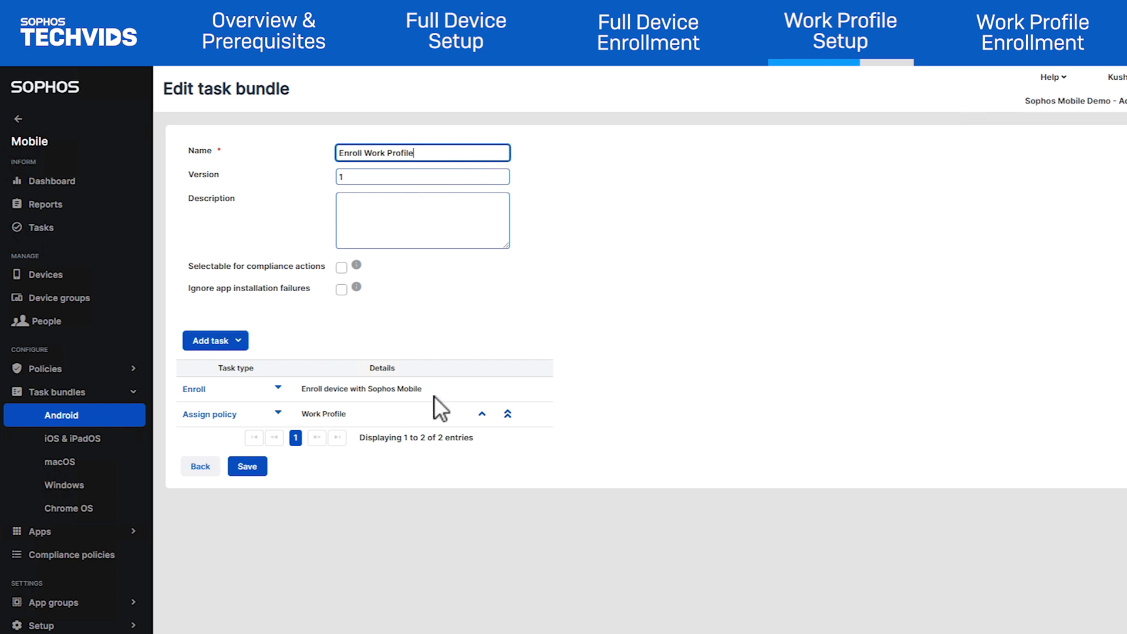
click(257, 468)
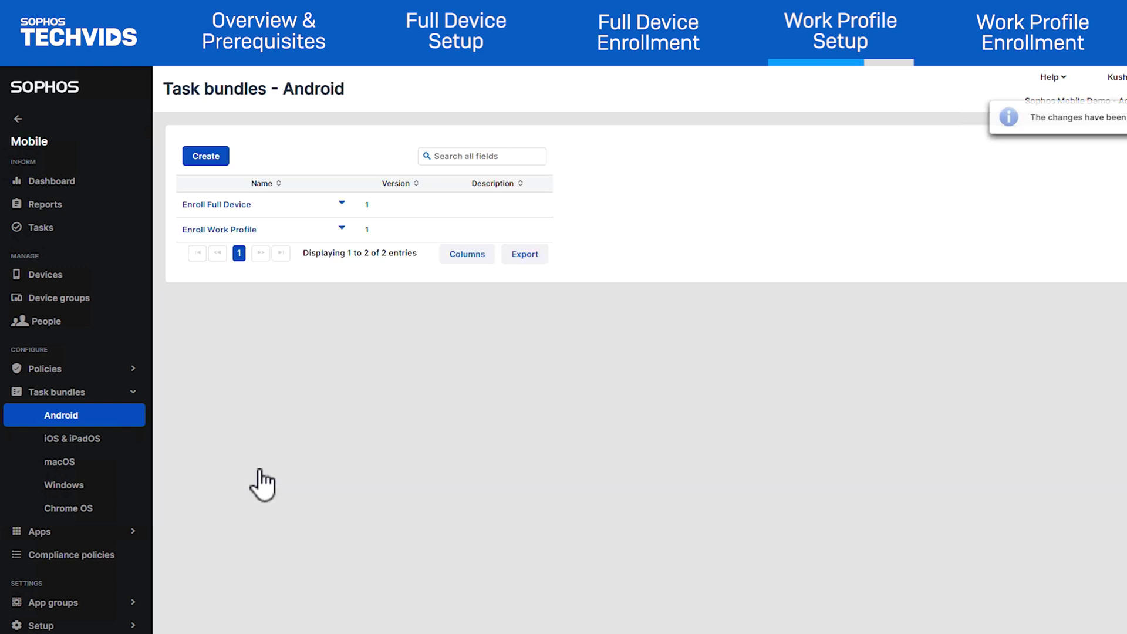
- From Devices, start the Add device wizard and select the demo user
click(54, 283)
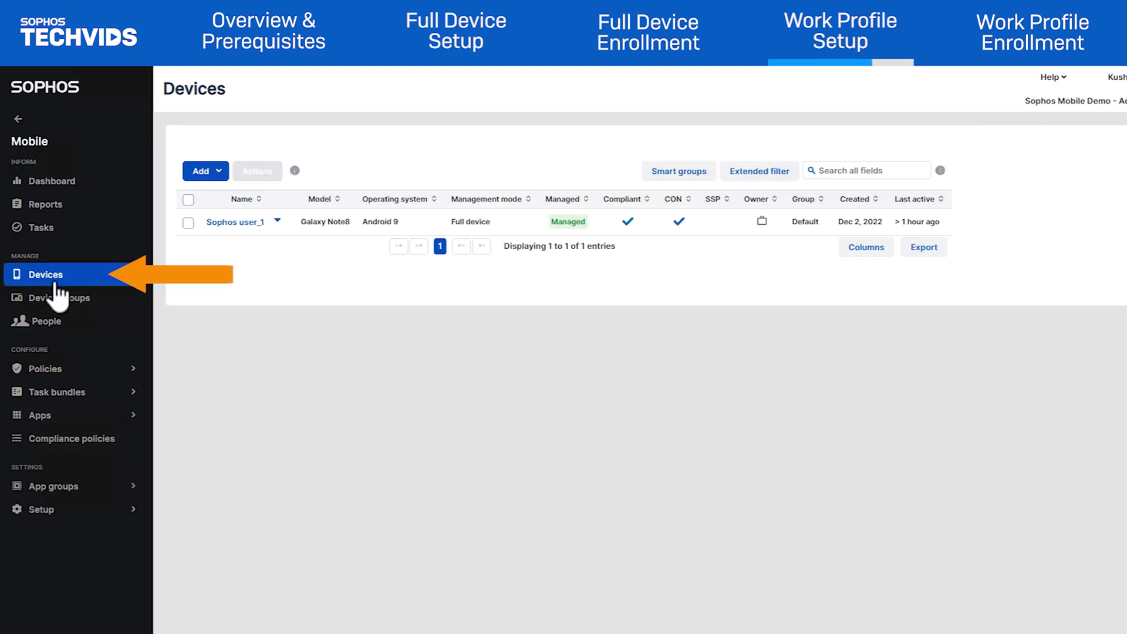
click(222, 171)
click(291, 201)
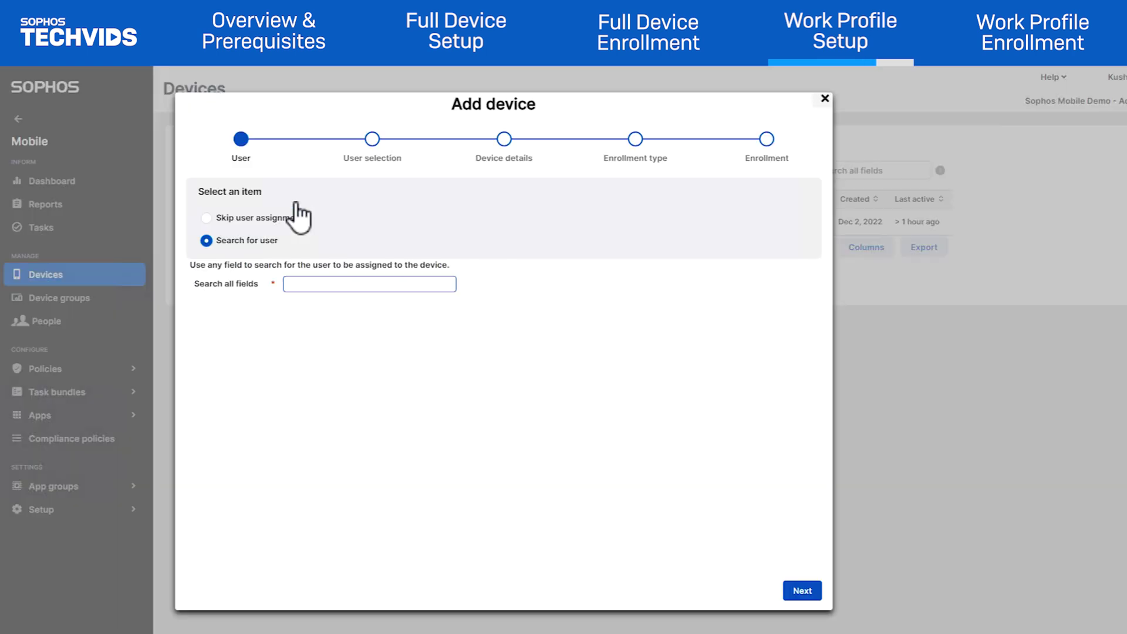
text(Sophos user)
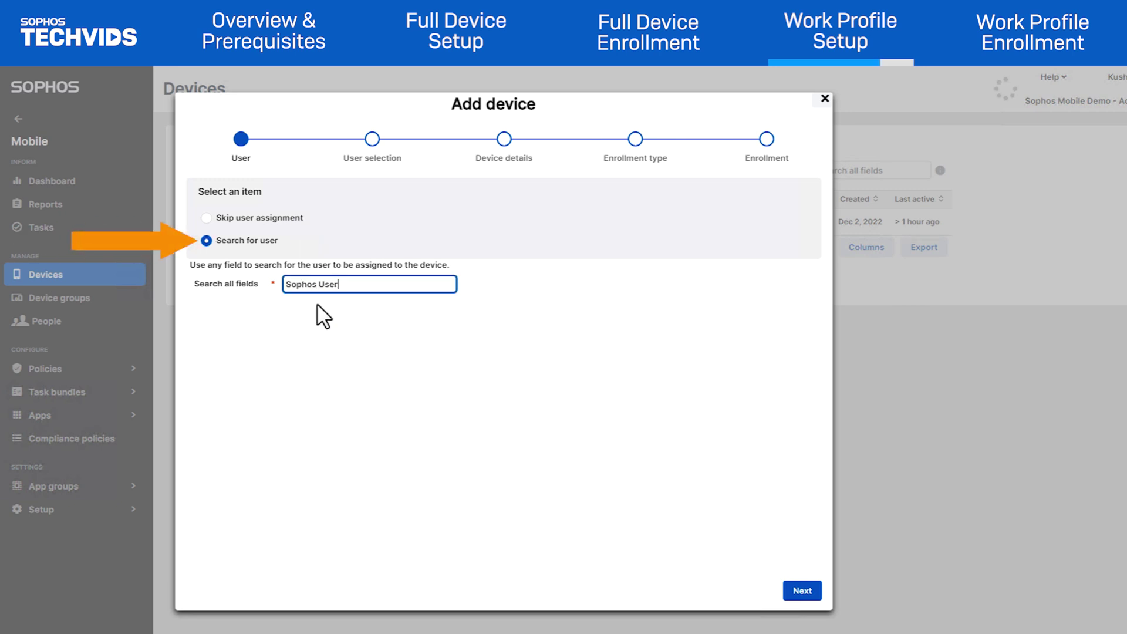
key(Return)
click(208, 236)
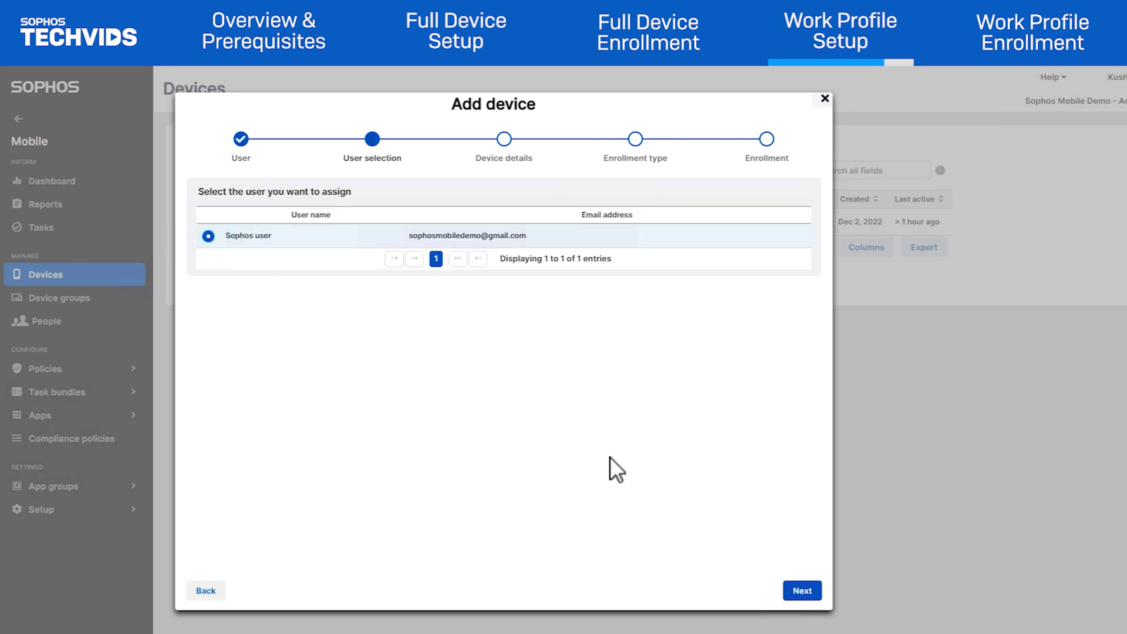
- Accept the device details and choose the Enroll Work Profile task bundle
click(816, 592)
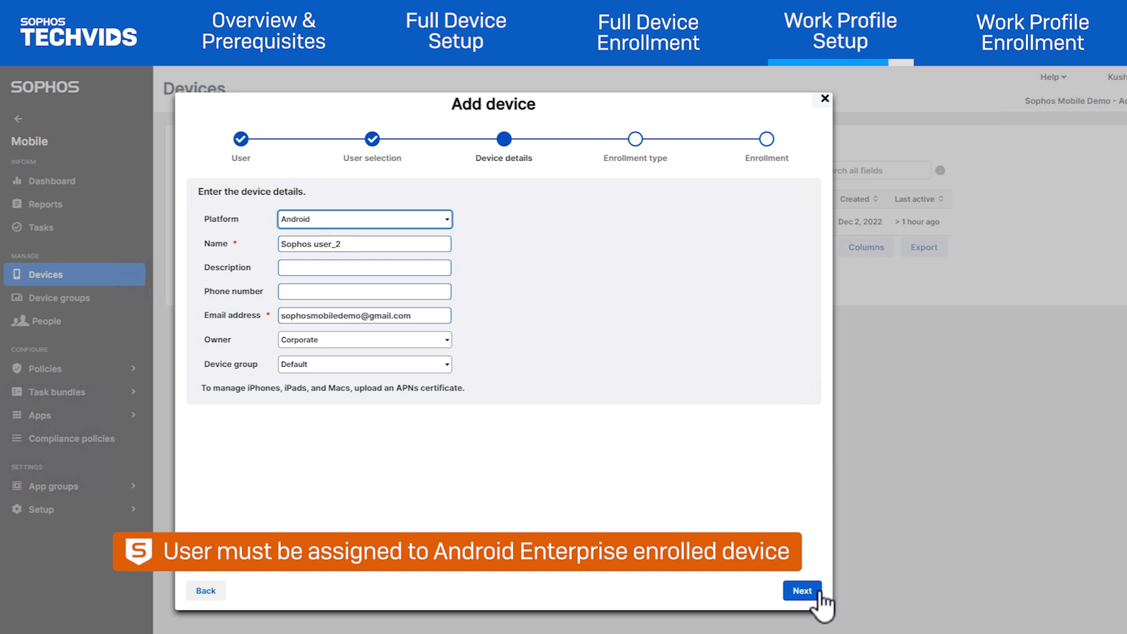
click(819, 594)
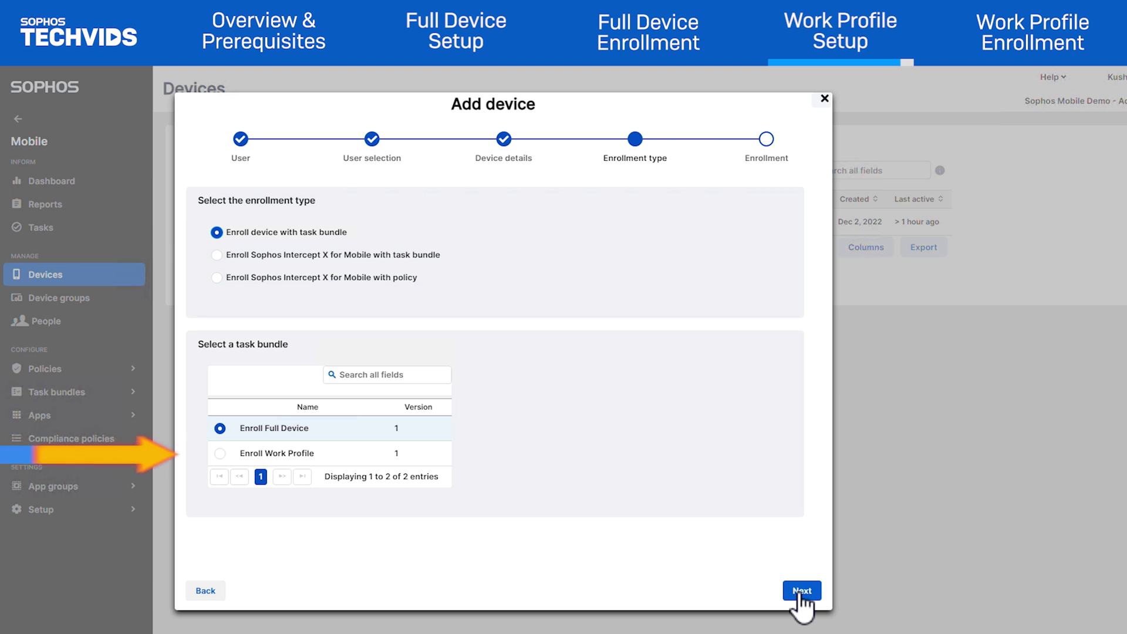
click(219, 453)
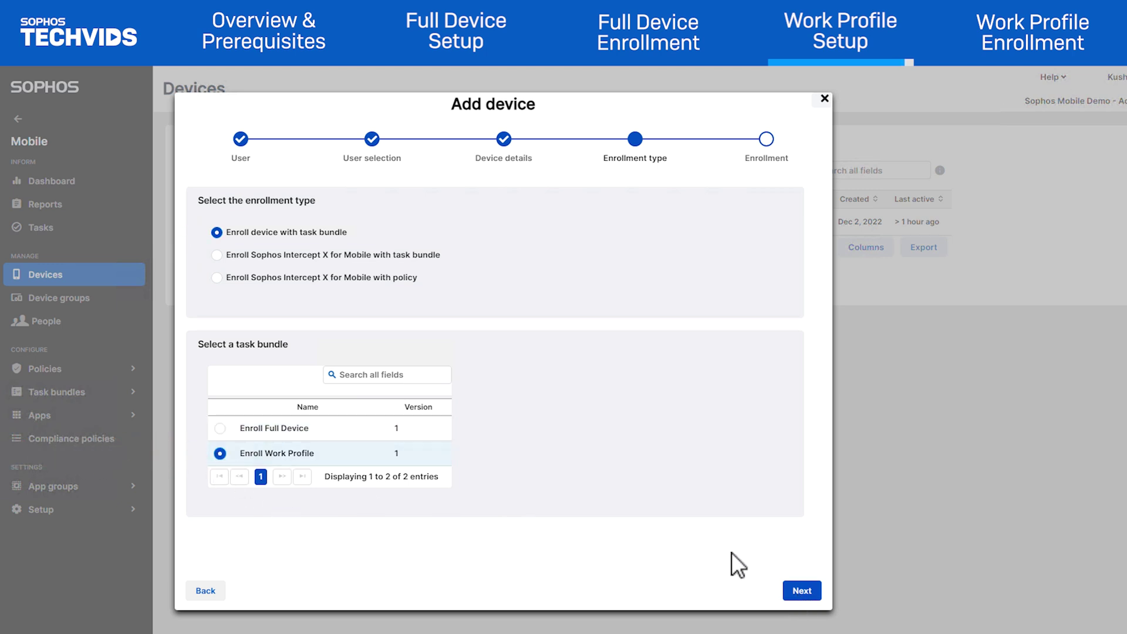
click(800, 589)
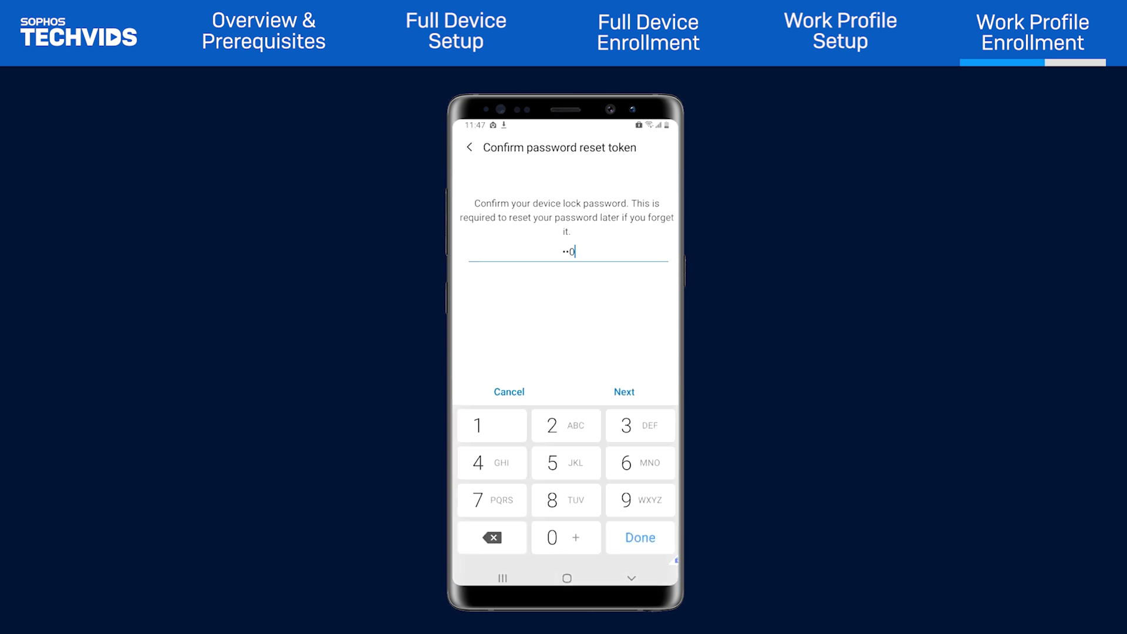
- Uninstall the personal-profile copy of Sophos Mobile Control
click(624, 392)
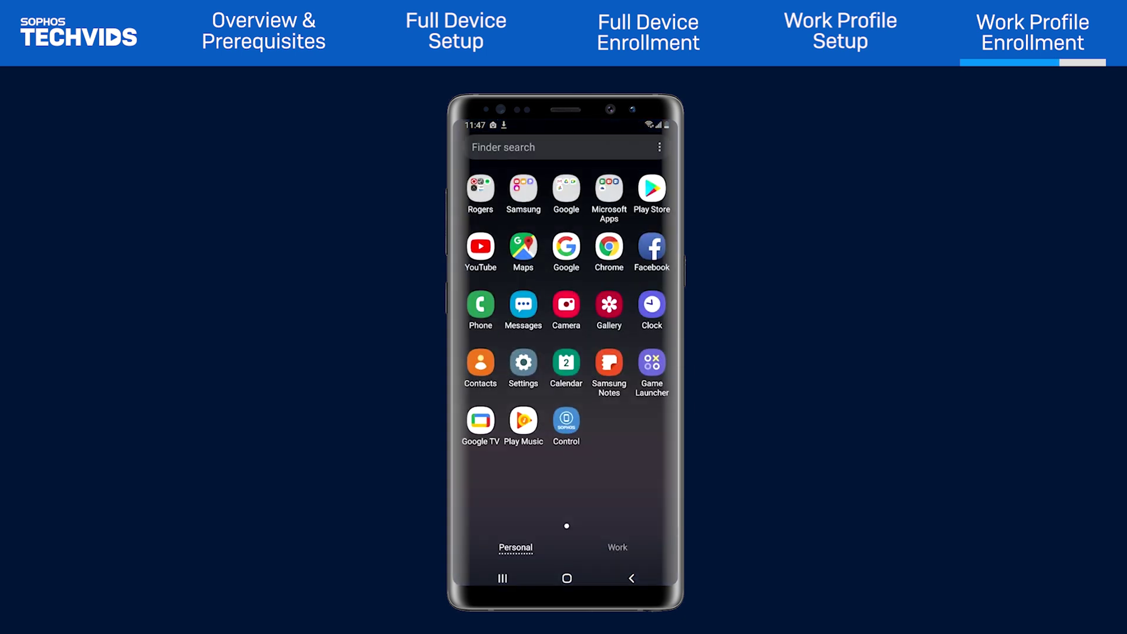
click(566, 421)
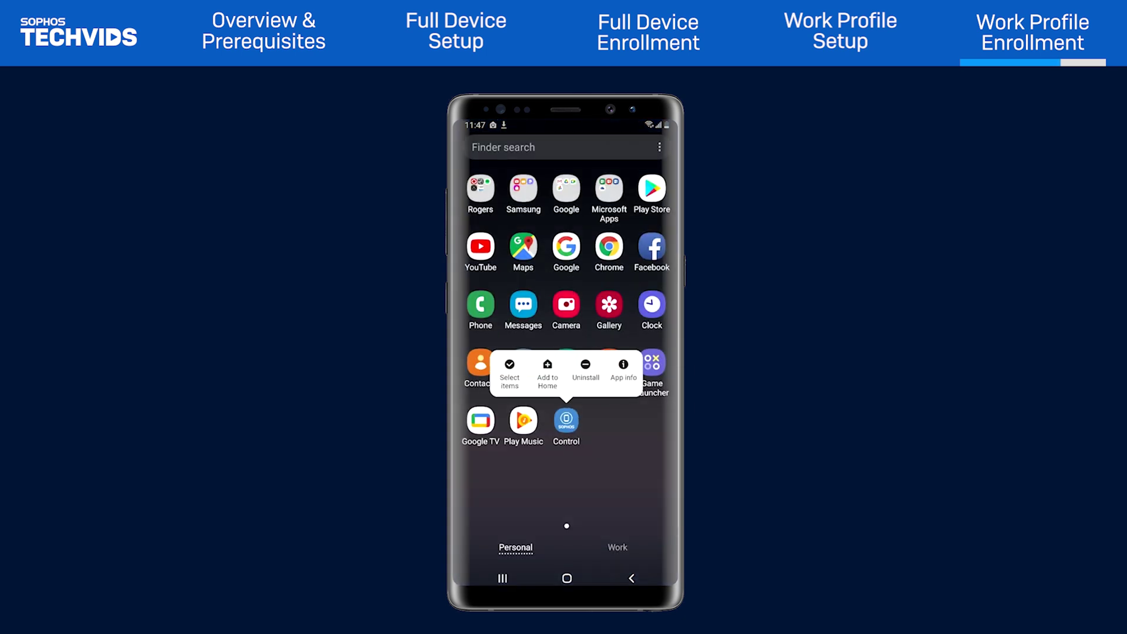
click(587, 368)
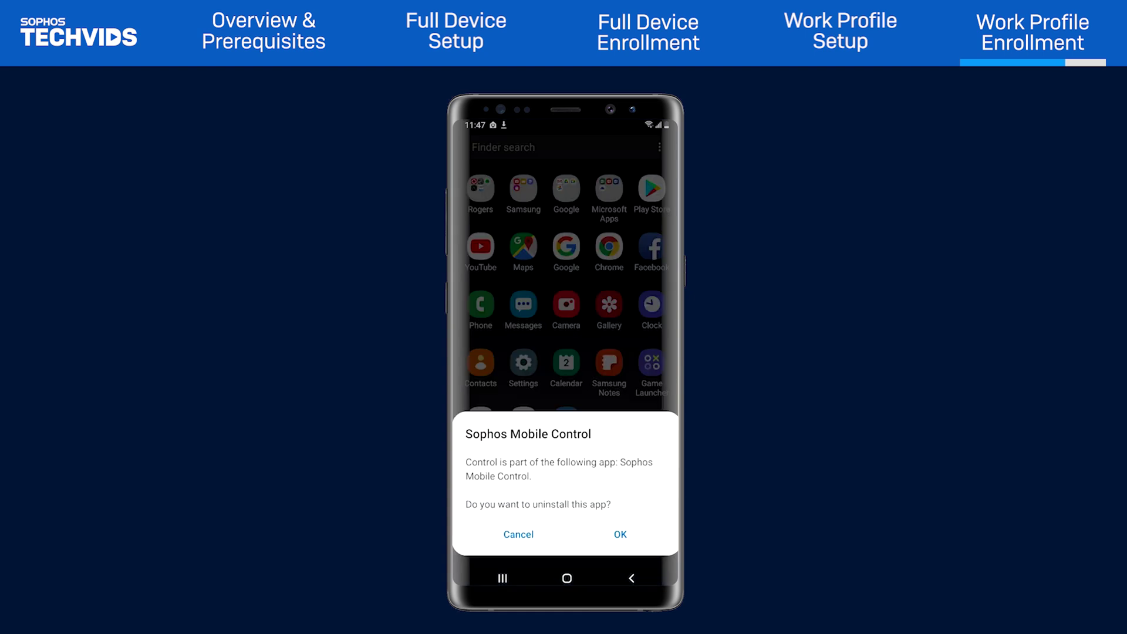
click(620, 534)
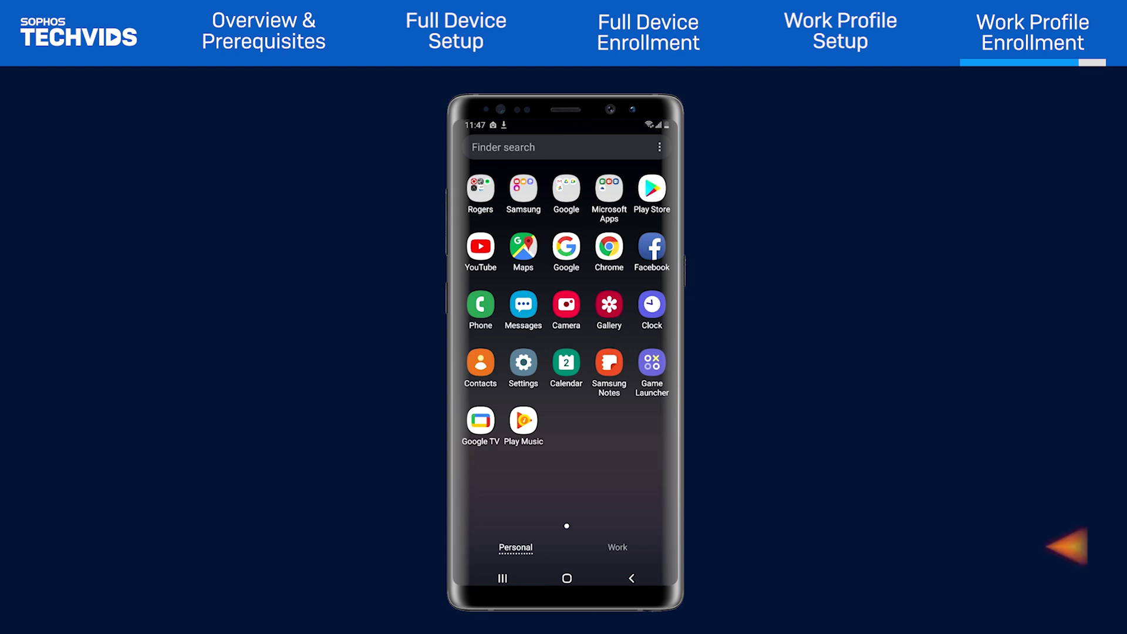
- Open the work-profile Sophos Mobile Control app and choose Stay protected
click(617, 547)
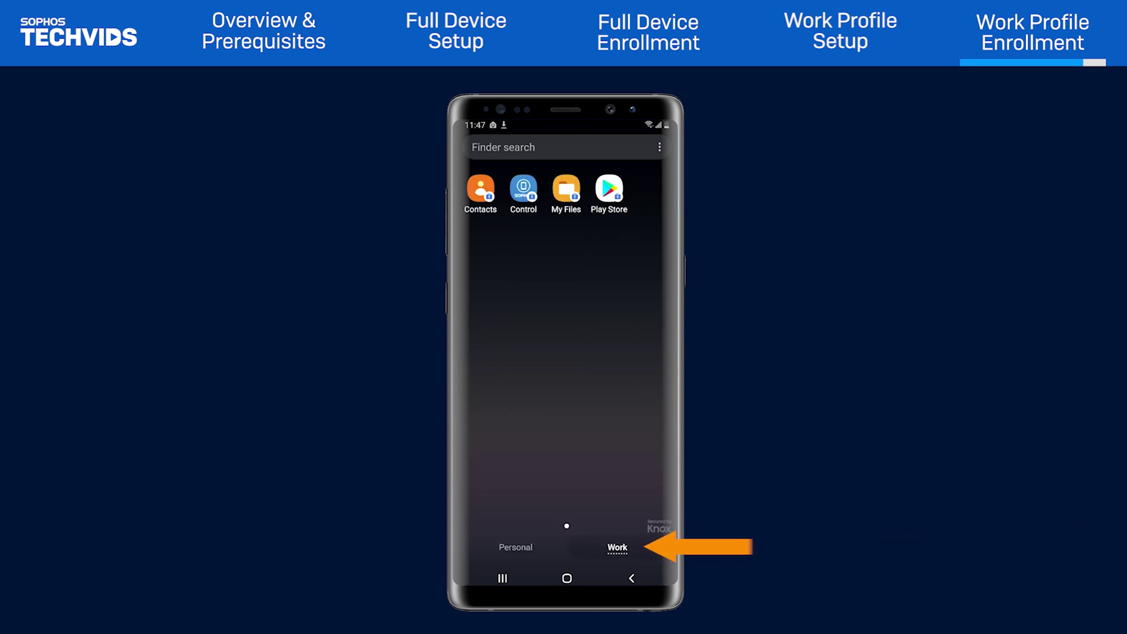
click(523, 188)
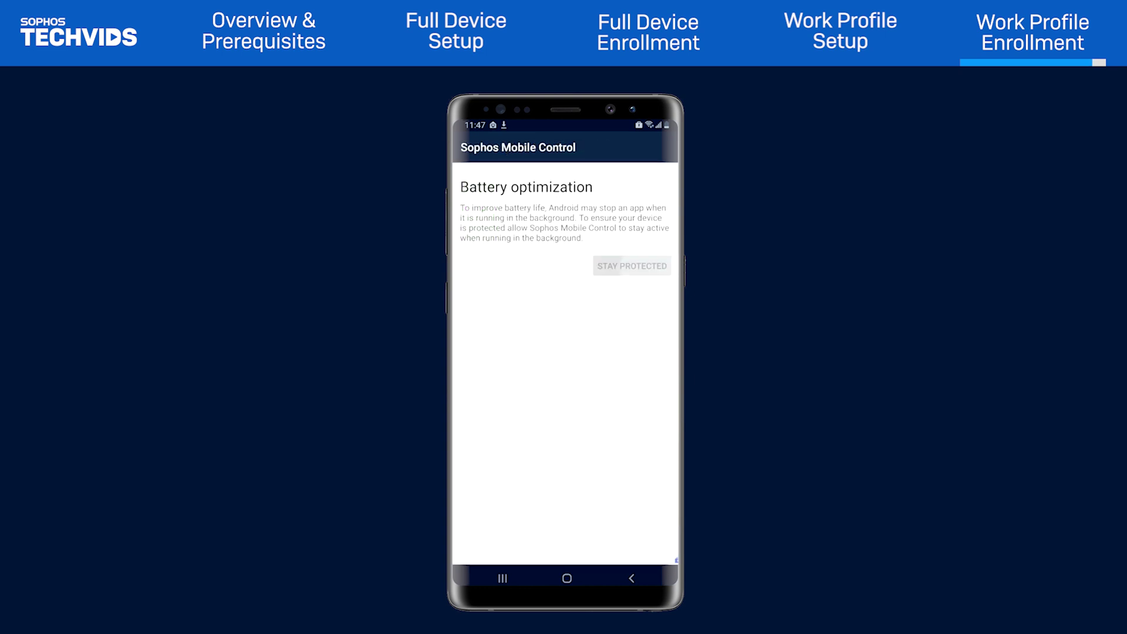
click(617, 387)
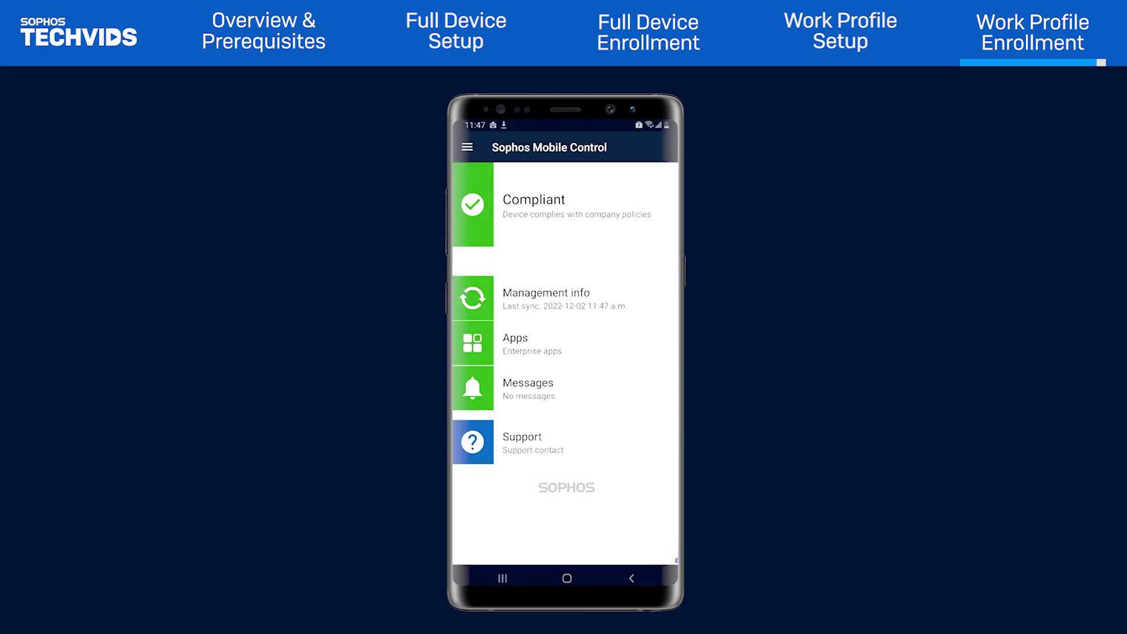